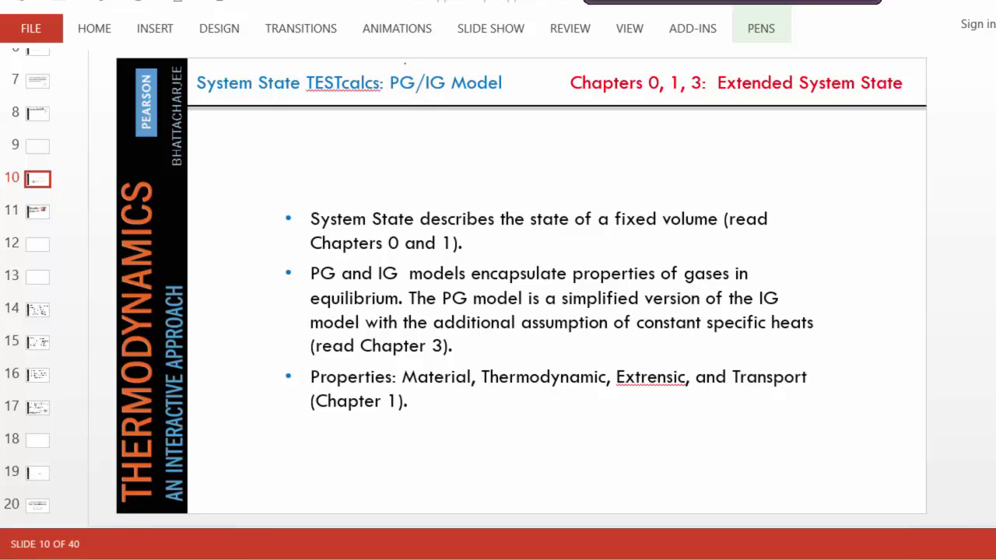
# Circle PG, IG and "specific heats" in ink on slide 10, and clear the ink annotations.
pyautogui.moveTo(405, 64)
pyautogui.mouseDown()
pyautogui.moveTo(384, 86)
pyautogui.moveTo(421, 86)
pyautogui.moveTo(406, 68)
pyautogui.moveTo(419, 98)
pyautogui.moveTo(440, 70)
pyautogui.mouseUp()
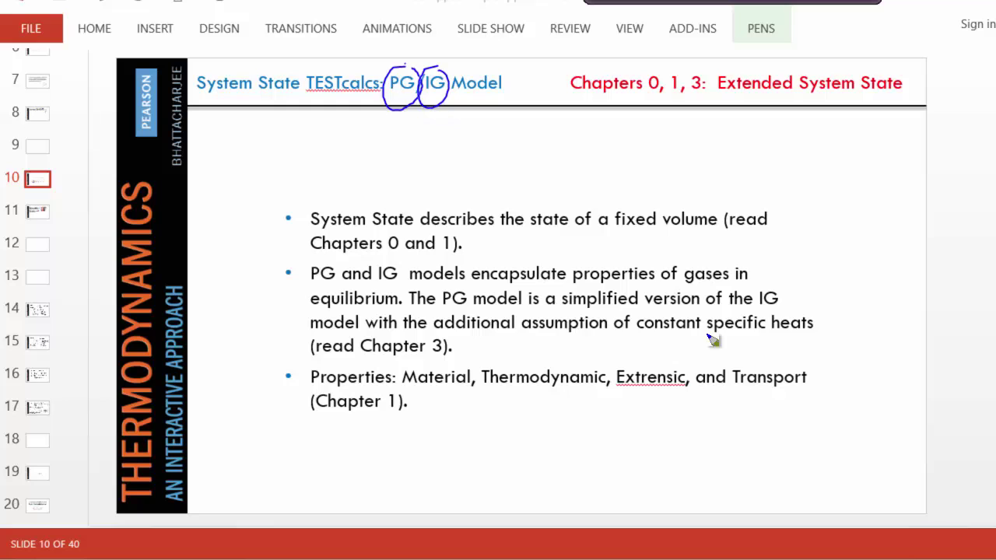
pyautogui.moveTo(786, 304)
pyautogui.mouseDown()
pyautogui.moveTo(759, 348)
pyautogui.moveTo(805, 306)
pyautogui.mouseUp()
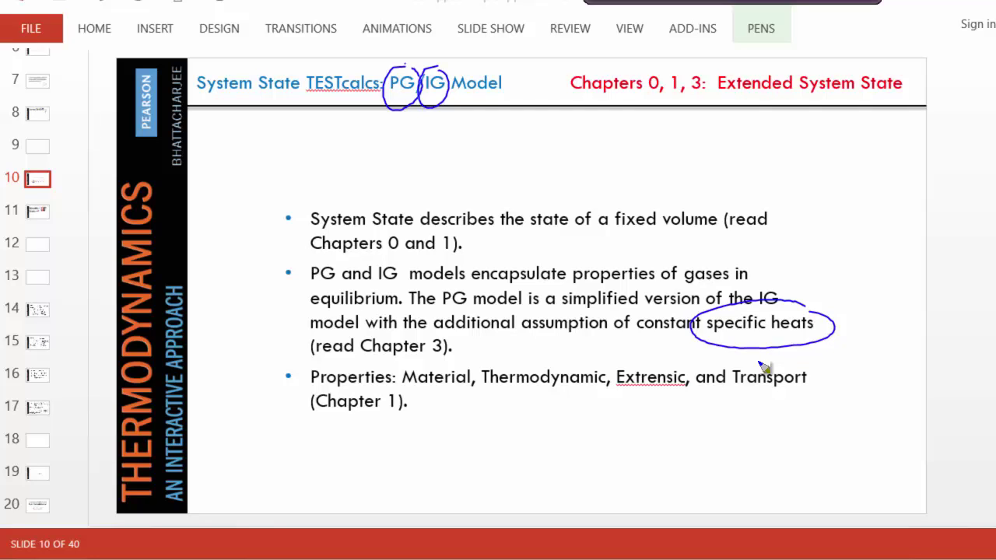
pyautogui.press('e')
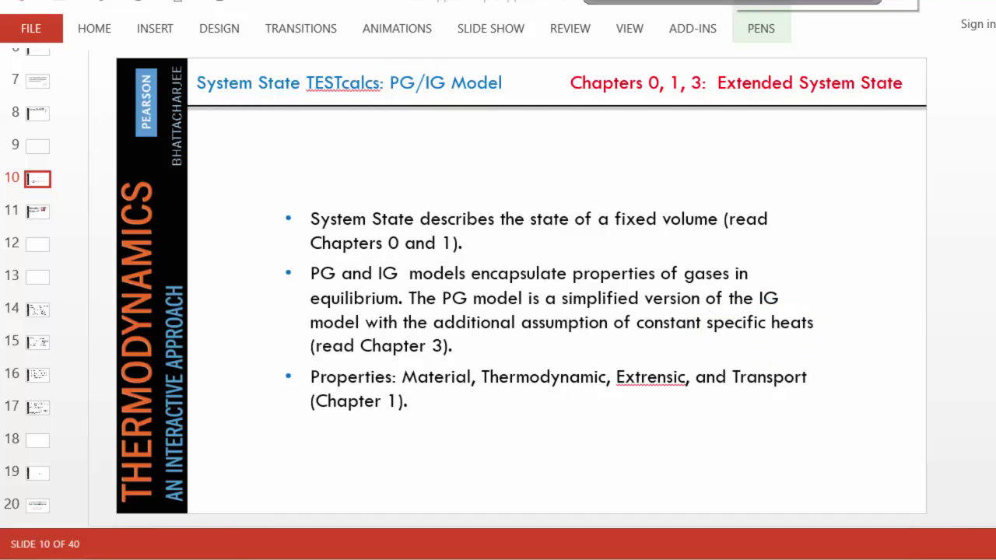
# Show slide 11, circle 1 m³, 0.1 m³ and "isentropic manner" in the problem text, and clear the ink.
pyautogui.click(37, 211)
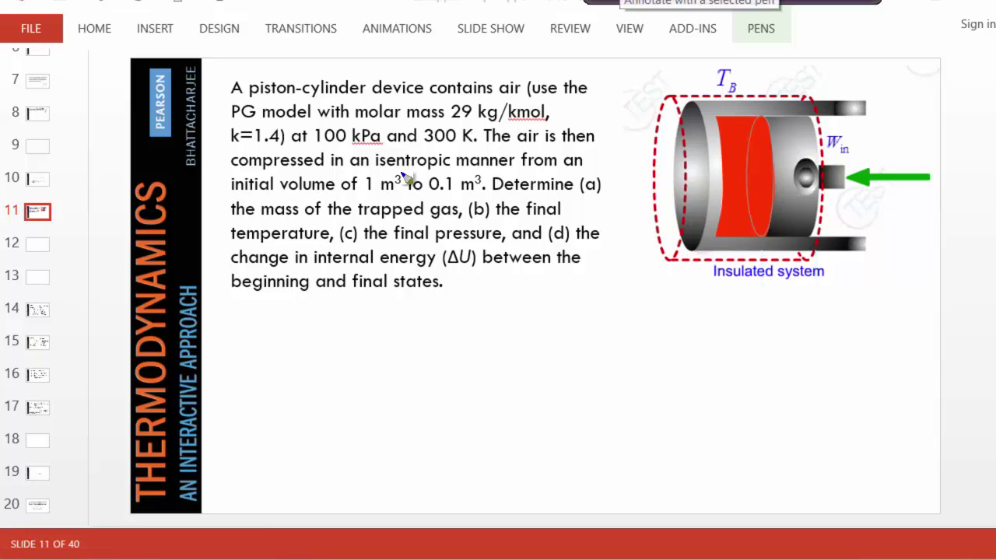
pyautogui.moveTo(398, 165)
pyautogui.mouseDown()
pyautogui.moveTo(372, 208)
pyautogui.moveTo(397, 177)
pyautogui.moveTo(427, 176)
pyautogui.moveTo(452, 214)
pyautogui.moveTo(475, 176)
pyautogui.mouseUp()
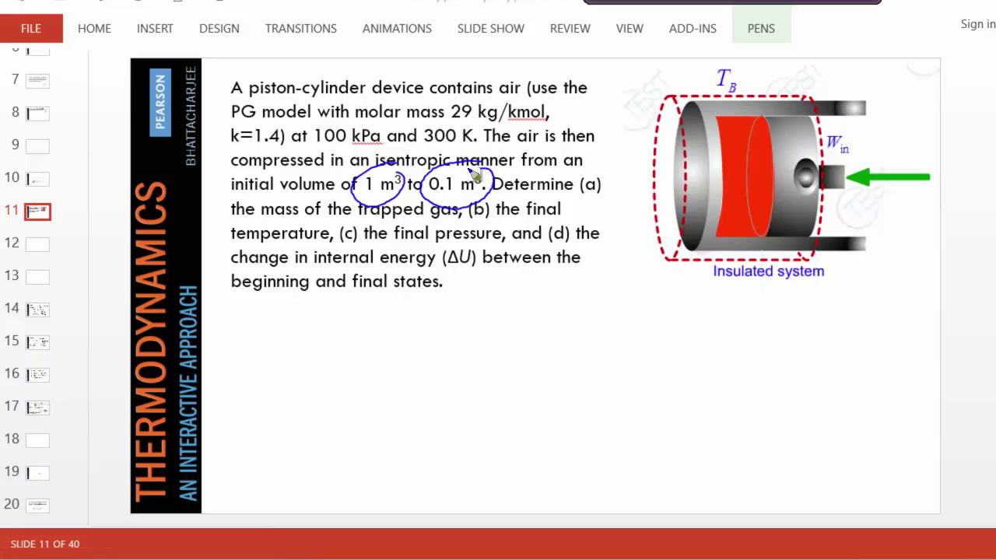
pyautogui.moveTo(475, 176)
pyautogui.mouseDown()
pyautogui.moveTo(482, 142)
pyautogui.moveTo(376, 156)
pyautogui.moveTo(399, 182)
pyautogui.moveTo(514, 171)
pyautogui.mouseUp()
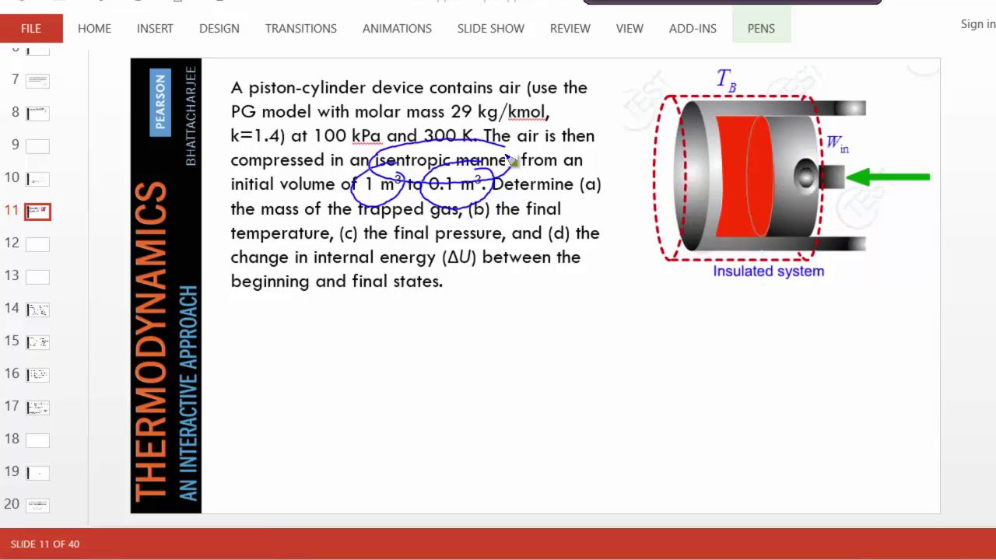
pyautogui.moveTo(513, 160); pyautogui.dragTo(508, 168)
pyautogui.press('e')
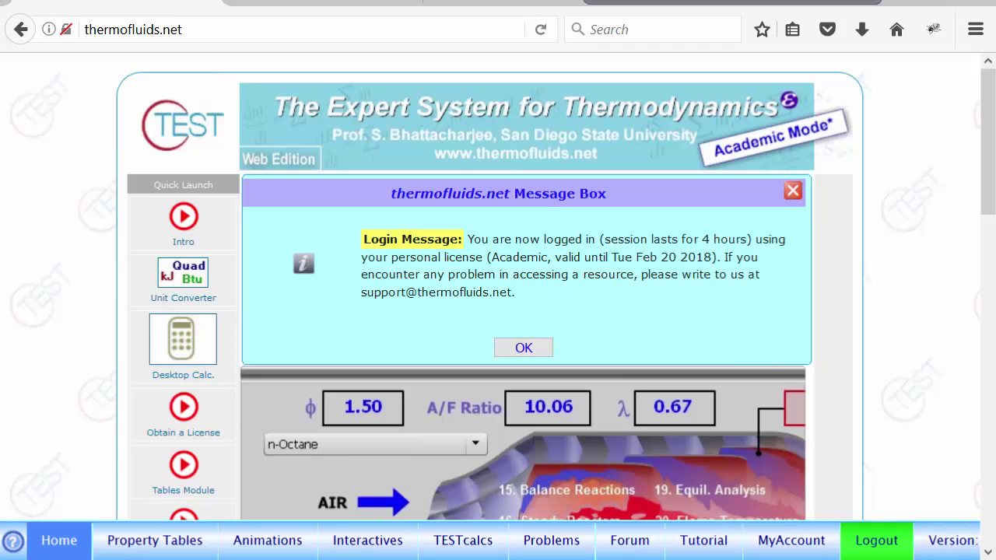
# Switch to the thermofluids.net site and open the System States PG Model HTML5 TESTapp, keeping Air as the gas.
pyautogui.click(470, 543)
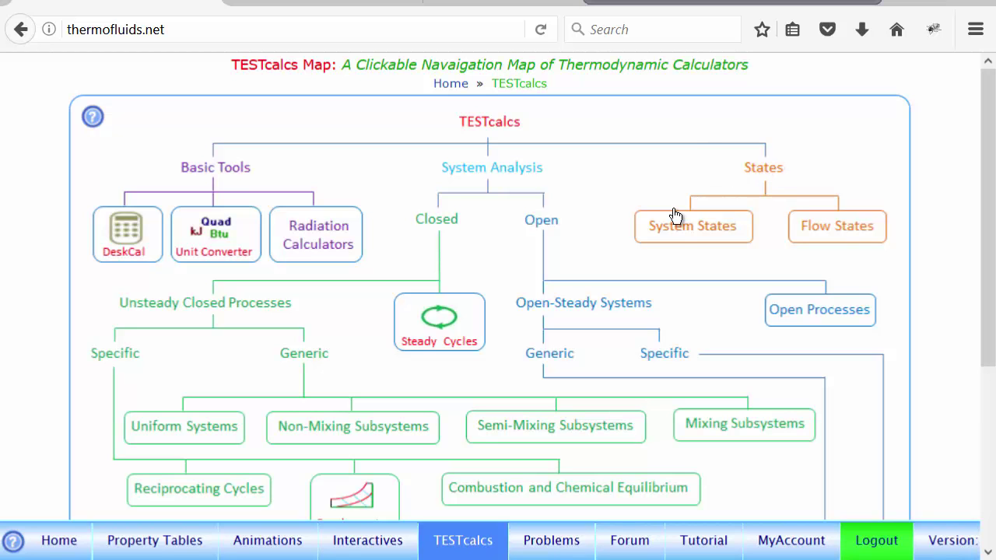
pyautogui.click(692, 227)
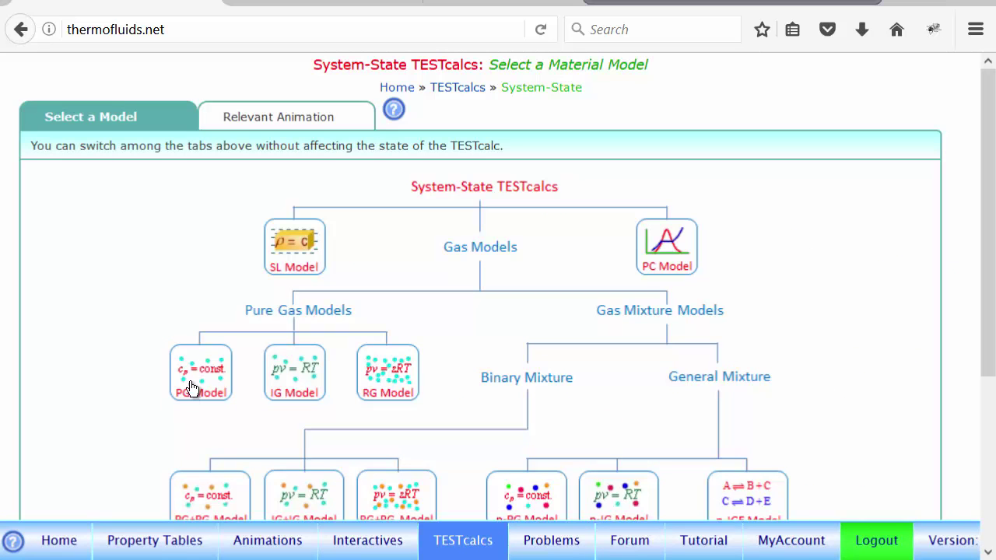
pyautogui.moveTo(201, 379)
pyautogui.click(197, 377)
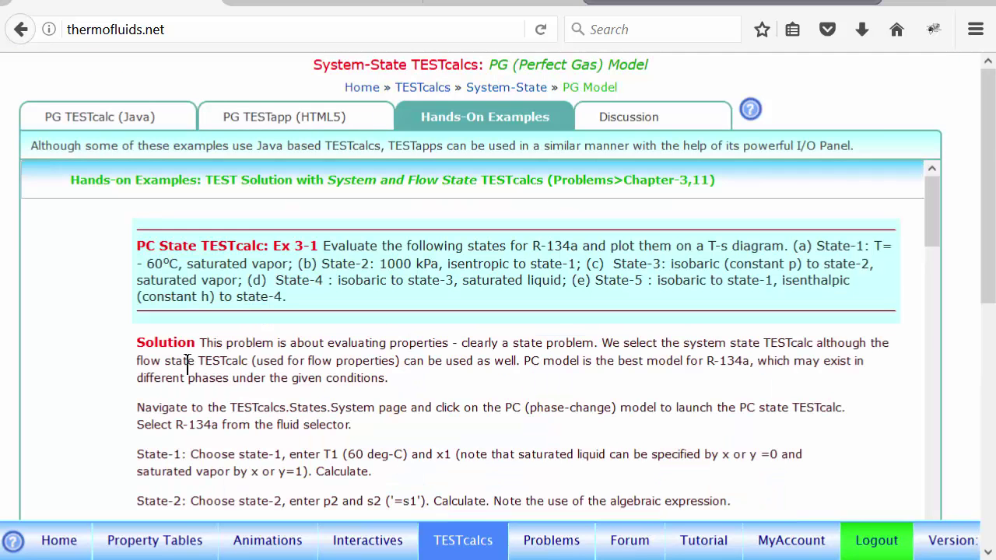
pyautogui.click(295, 121)
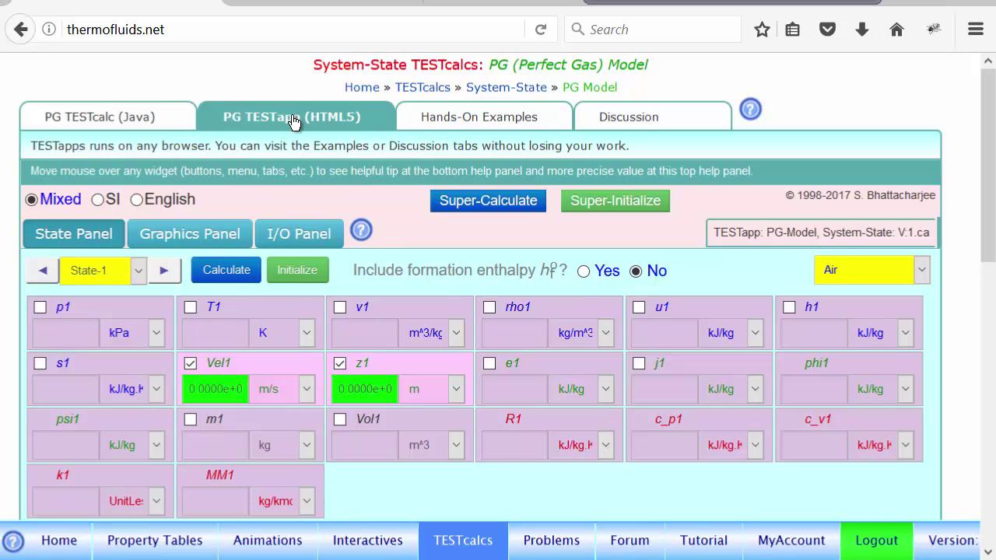
pyautogui.click(921, 271)
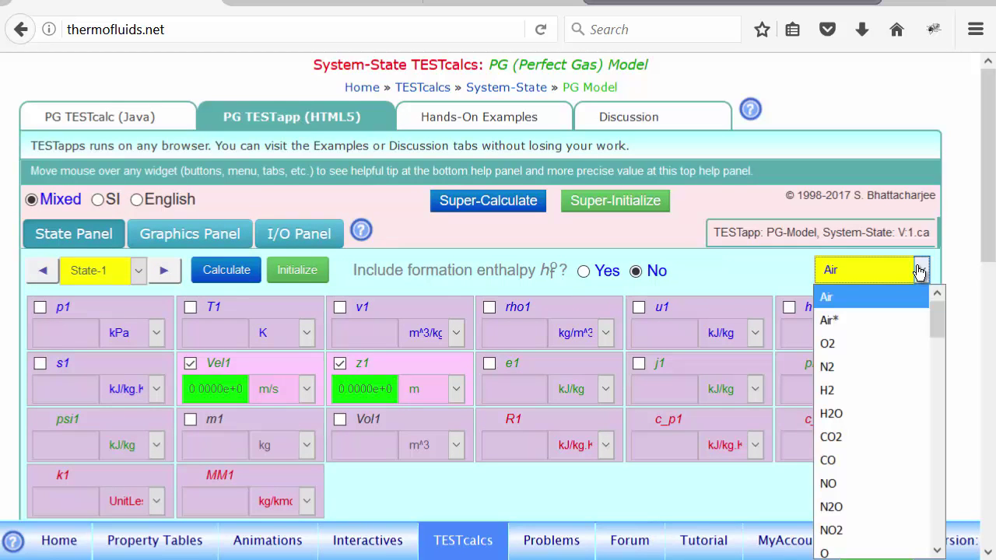
pyautogui.click(774, 259)
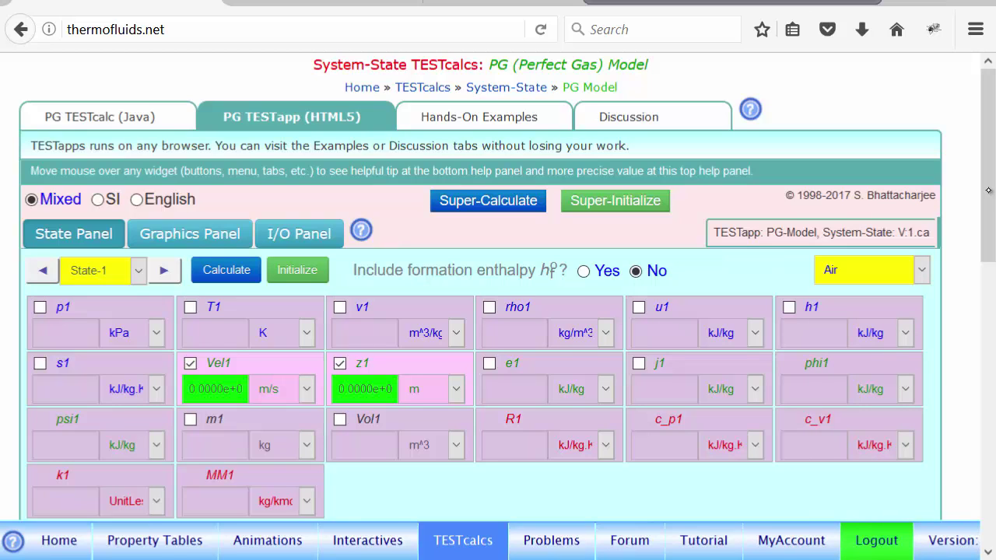
# Enter the State-1 inputs: p1 of 100 kPa, T1 of 300 K and Vol1 of 1 m^3.
pyautogui.moveTo(988, 192); pyautogui.dragTo(987, 228)
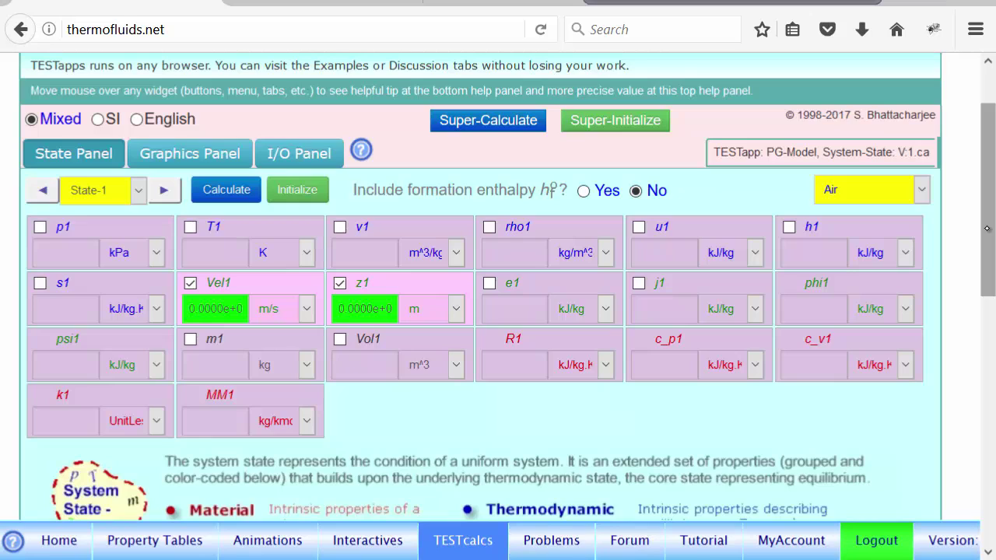
pyautogui.click(70, 259)
pyautogui.write('0')
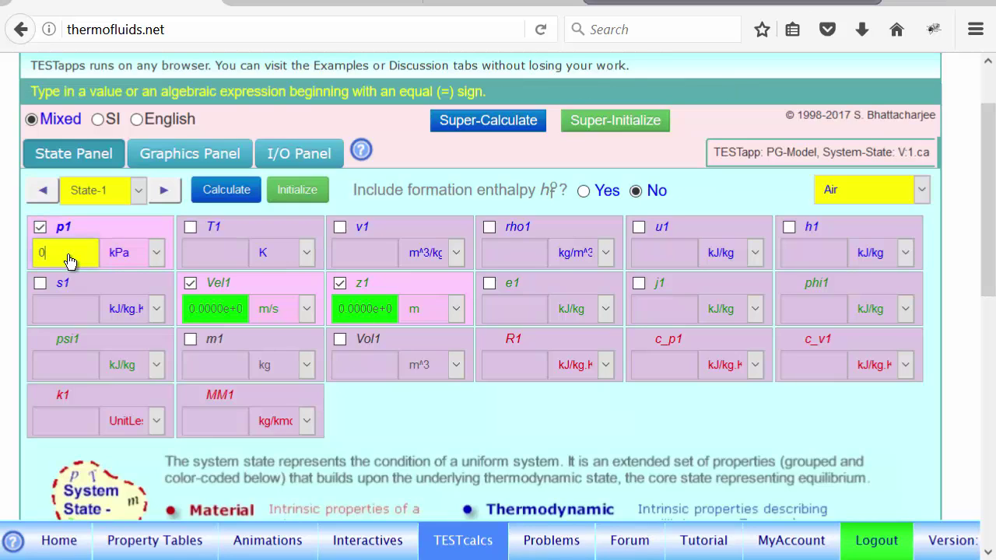
pyautogui.press('BackSpace')
pyautogui.write('100')
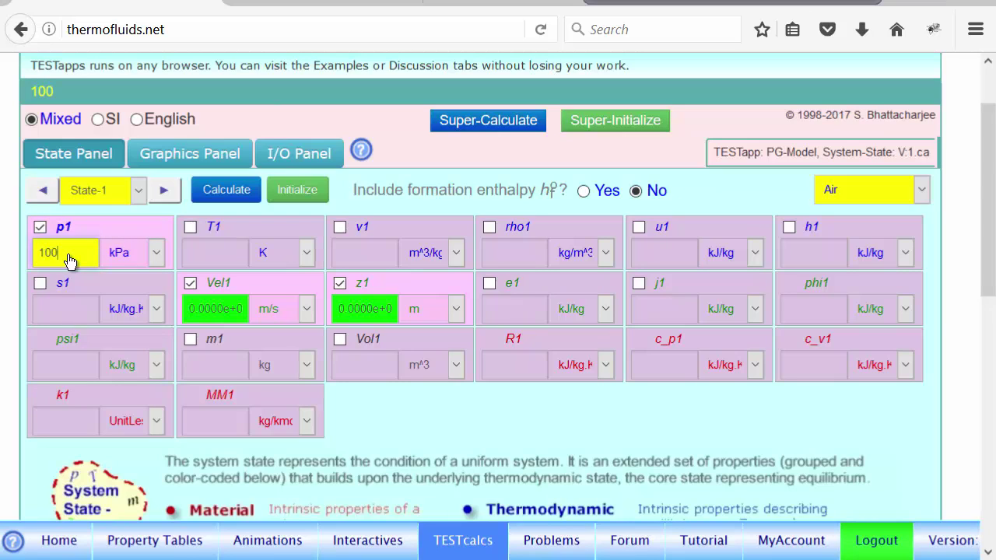
pyautogui.click(200, 260)
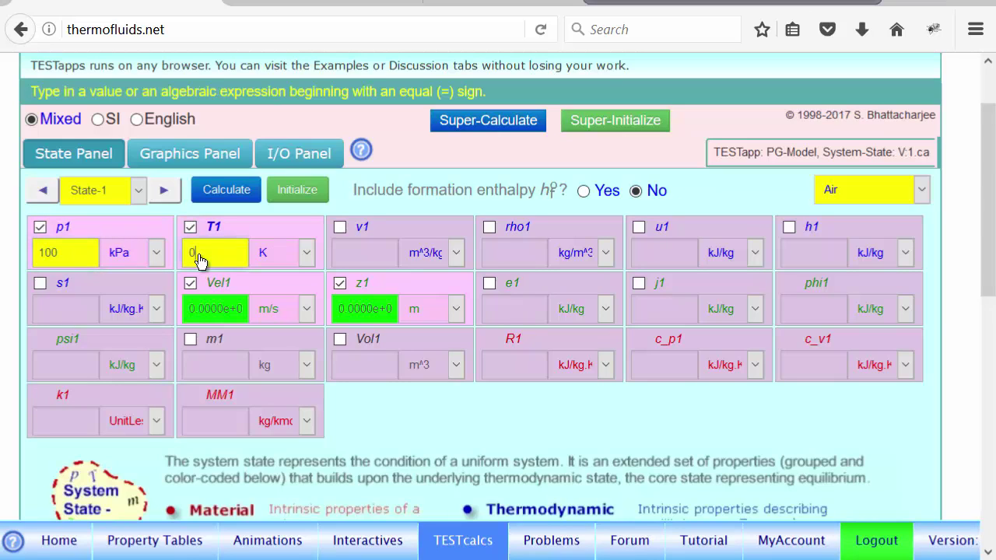
pyautogui.write('300')
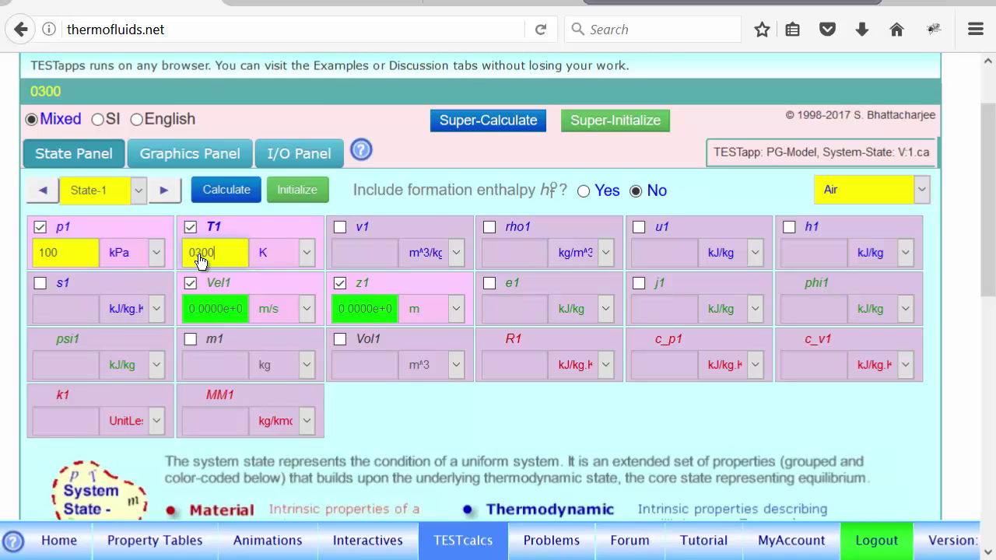
pyautogui.click(349, 372)
pyautogui.write('1')
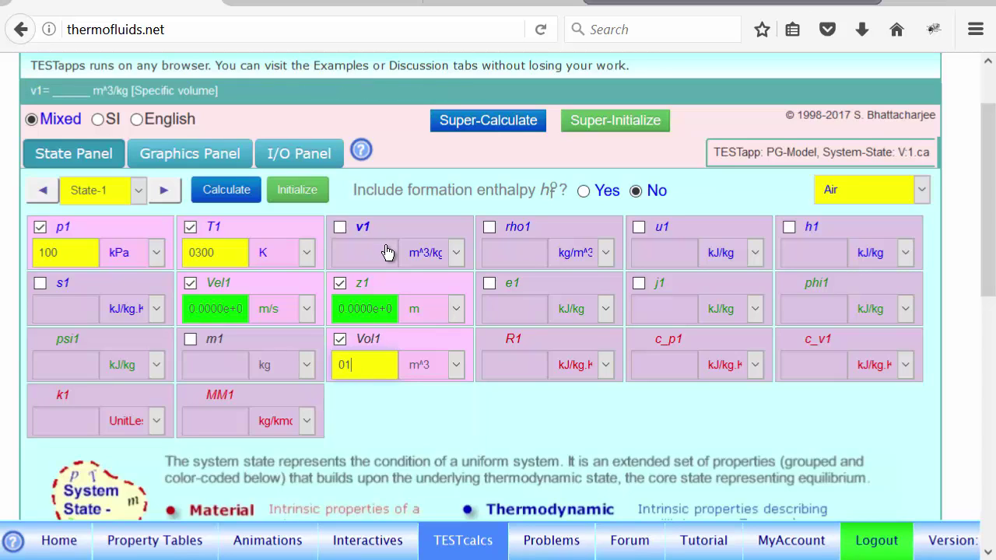
# Calculate State-1 from the entered pressure, temperature and volume, leaving the specific volume v1 unspecified.
pyautogui.click(357, 259)
pyautogui.moveTo(986, 222); pyautogui.dragTo(987, 286)
pyautogui.click(368, 106)
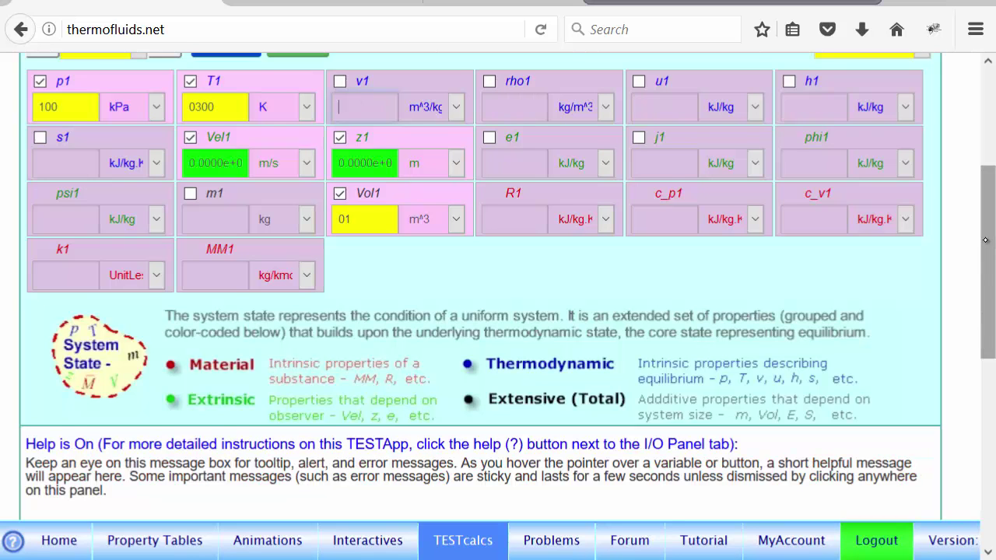
pyautogui.moveTo(986, 241); pyautogui.dragTo(986, 186)
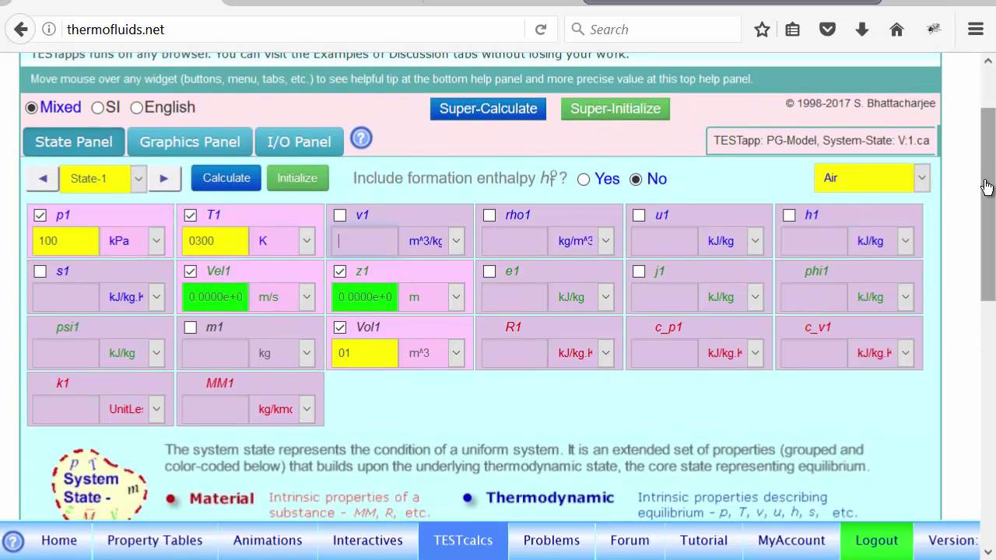
pyautogui.click(226, 180)
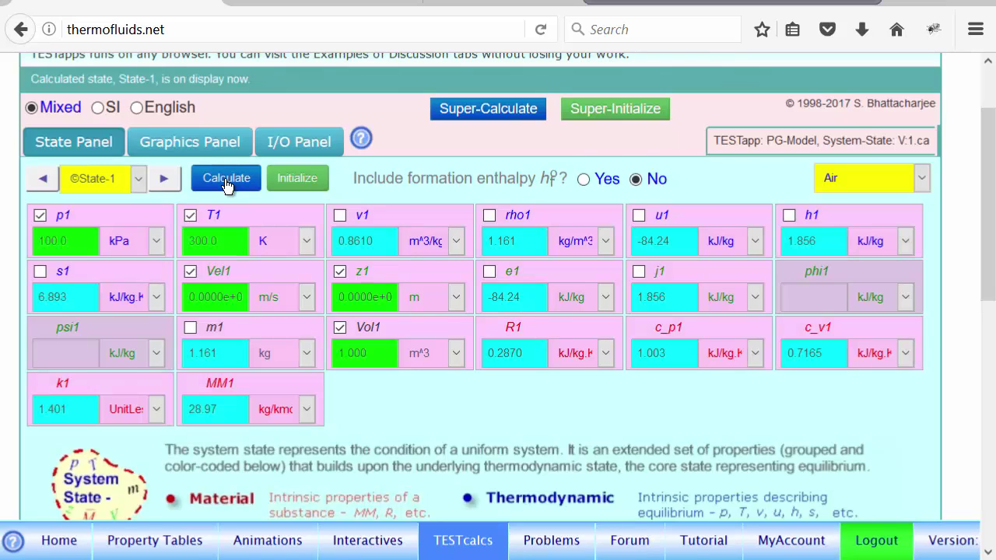
# Go to State-2 and set its volume Vol2 to the expression =Vol1/10.
pyautogui.click(161, 180)
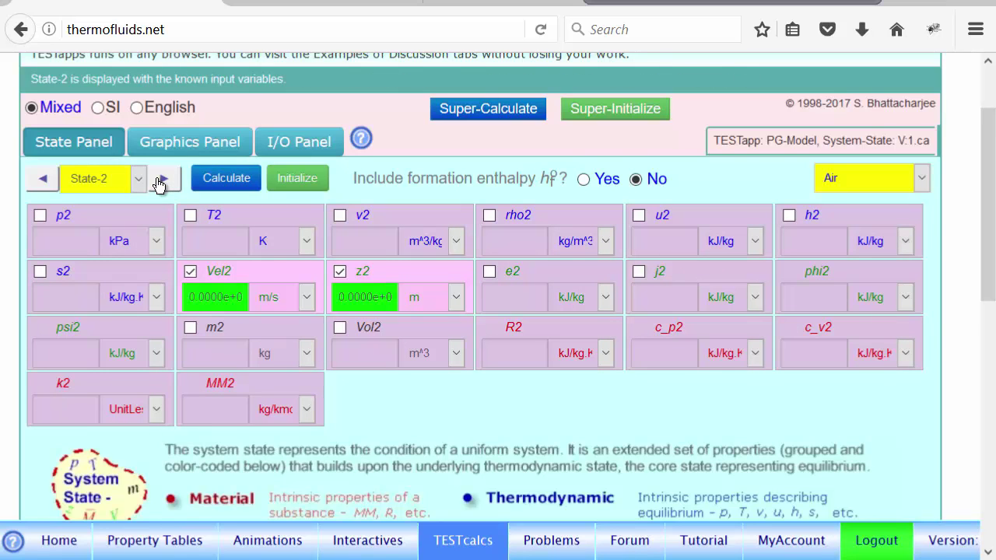
pyautogui.click(360, 354)
pyautogui.write('0')
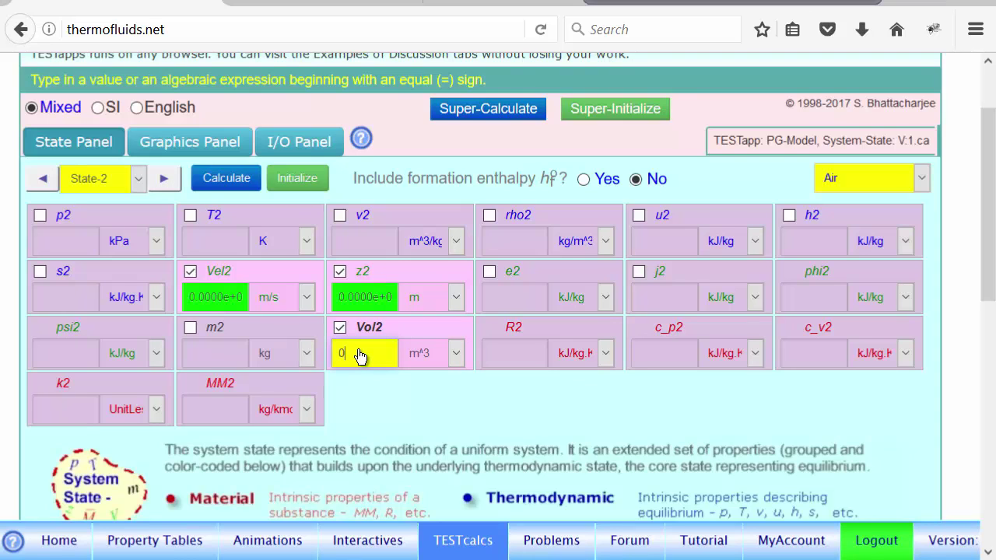
pyautogui.press('BackSpace')
pyautogui.write('=')
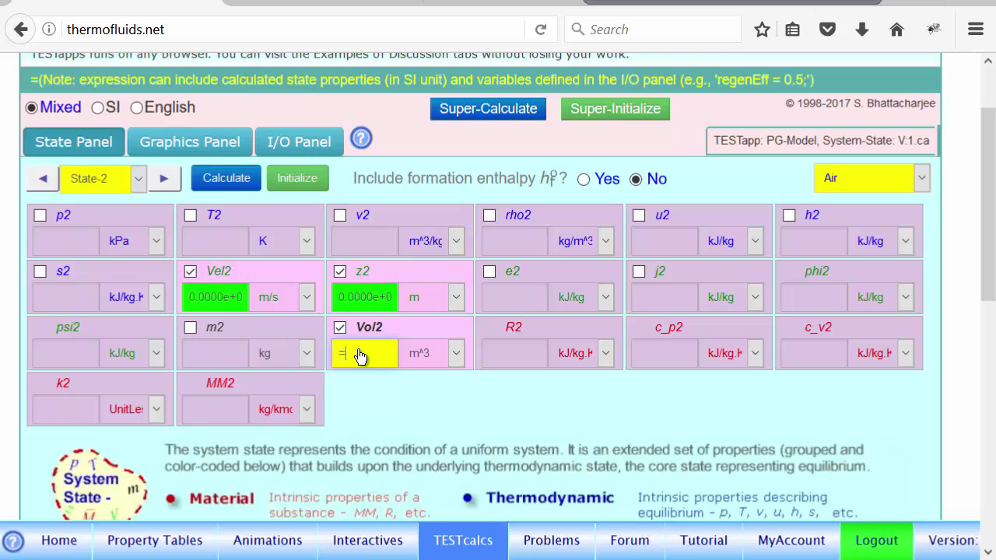
pyautogui.write('Vol')
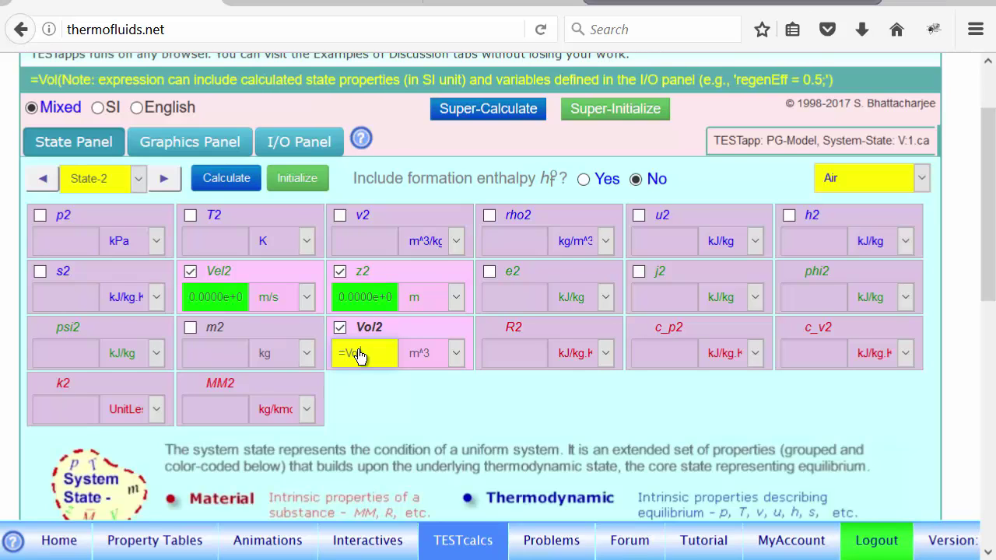
pyautogui.write('1/10')
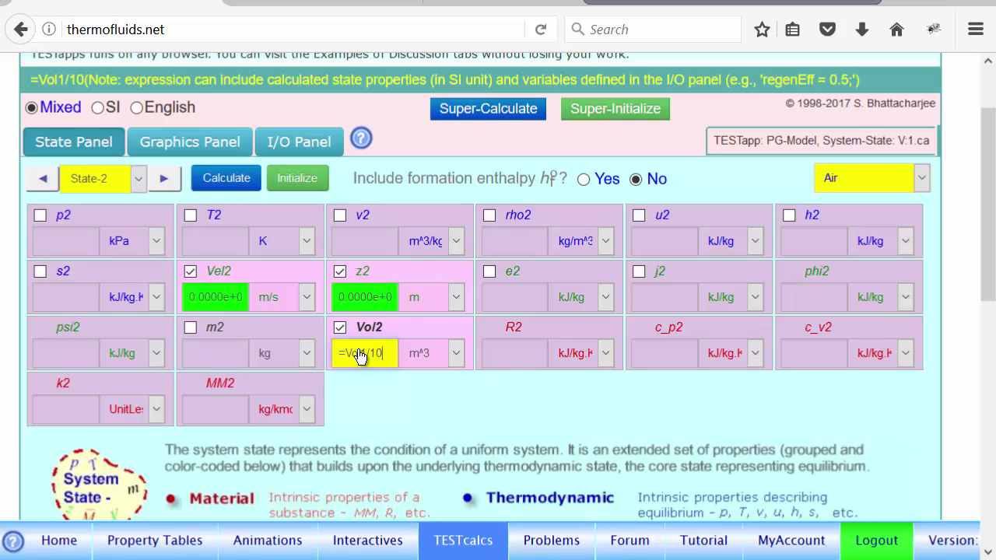
pyautogui.press('Return')
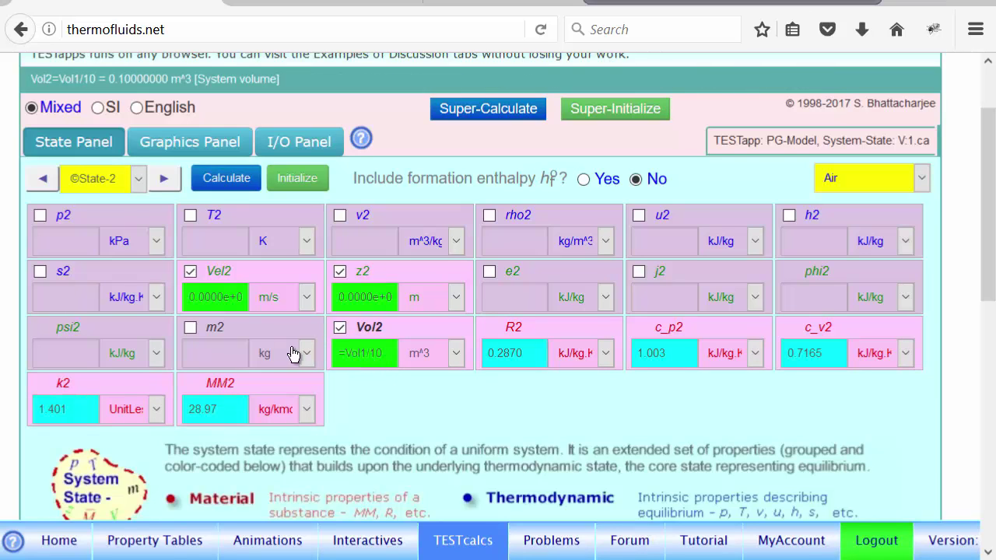
# Set the State-2 mass m2 to the expression =m1.
pyautogui.click(250, 332)
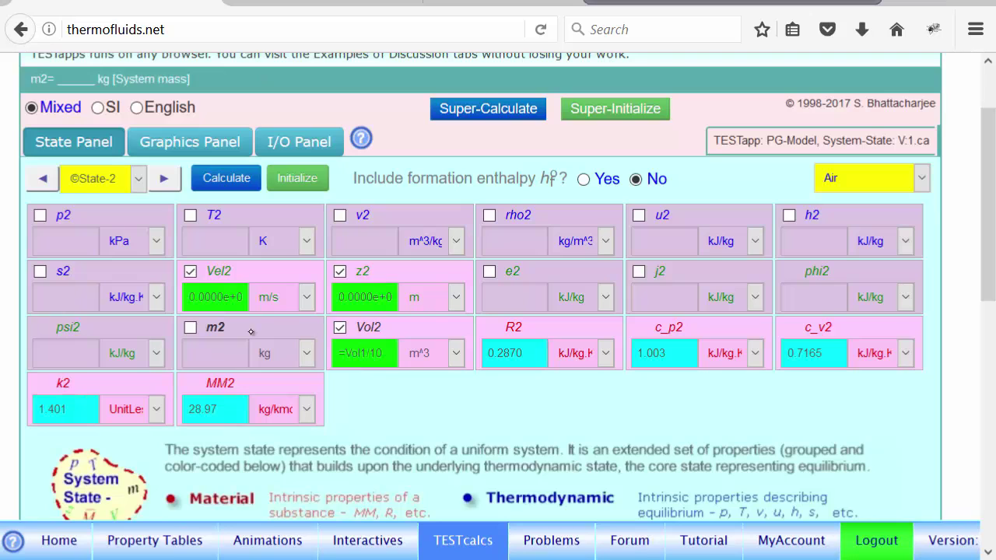
pyautogui.click(194, 357)
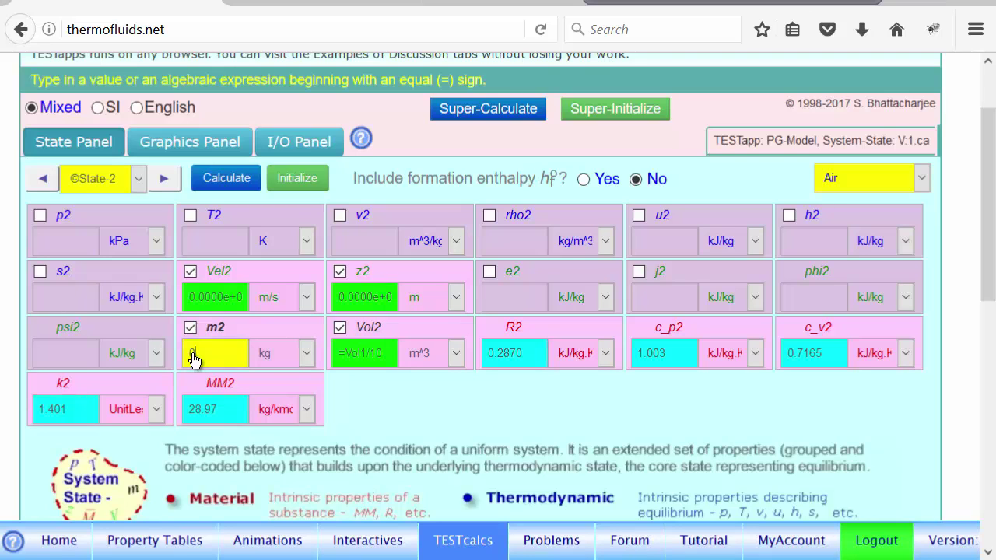
pyautogui.write('=')
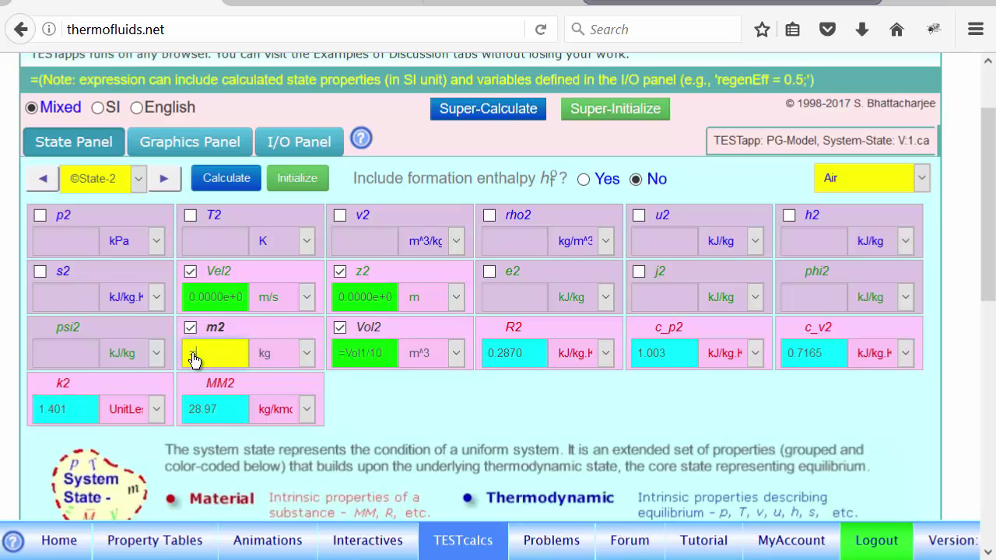
pyautogui.write('m1')
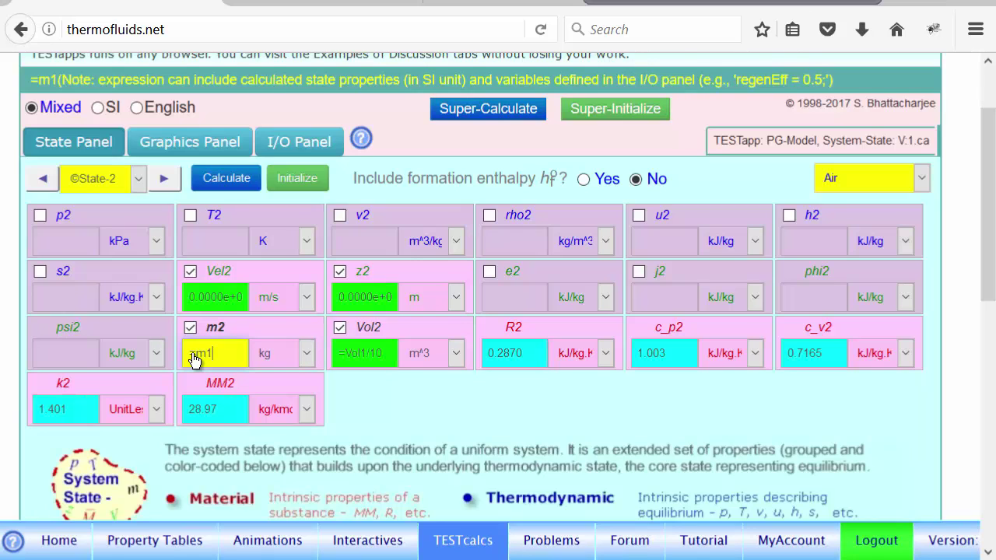
pyautogui.press('Return')
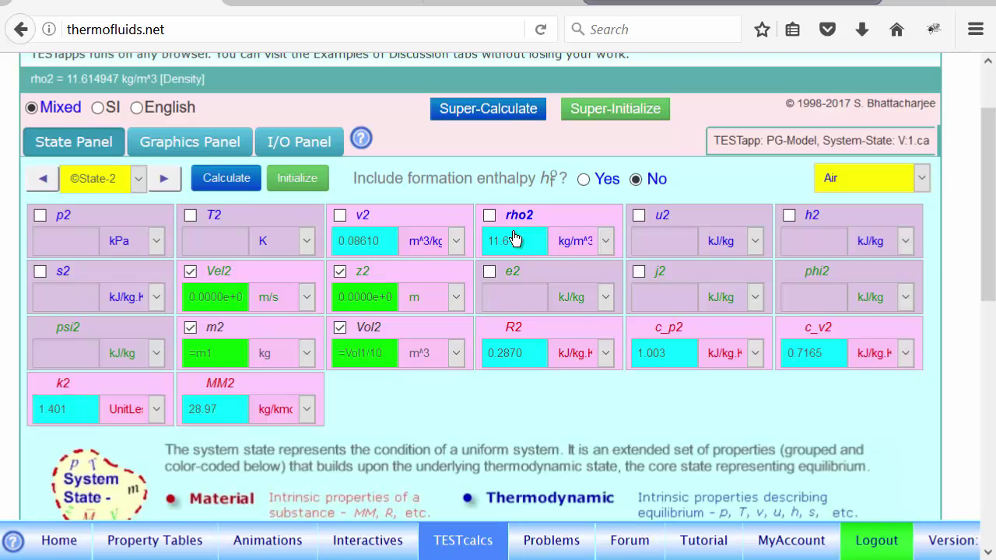
# Set the State-2 specific entropy s2 to the expression =s1 and calculate the state.
pyautogui.click(46, 296)
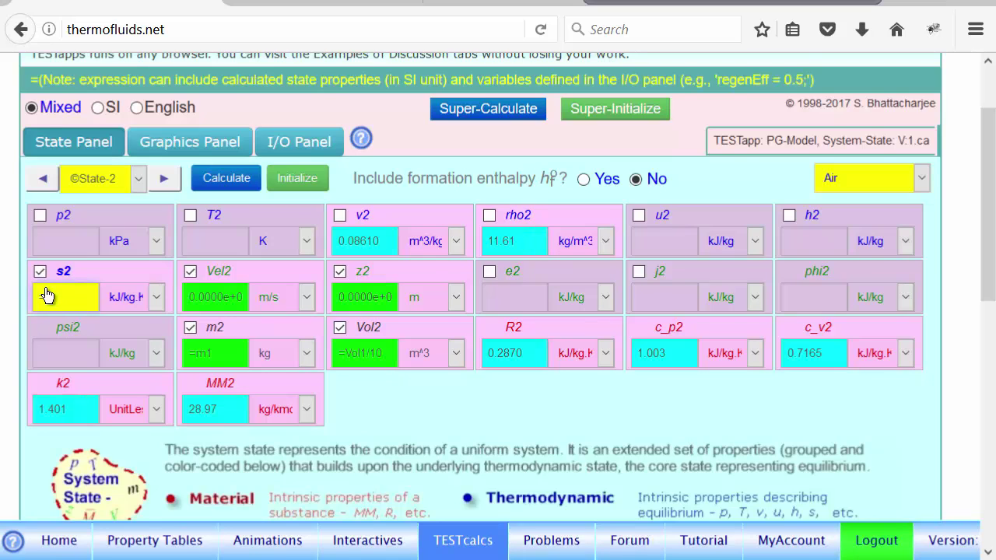
pyautogui.write('=s1')
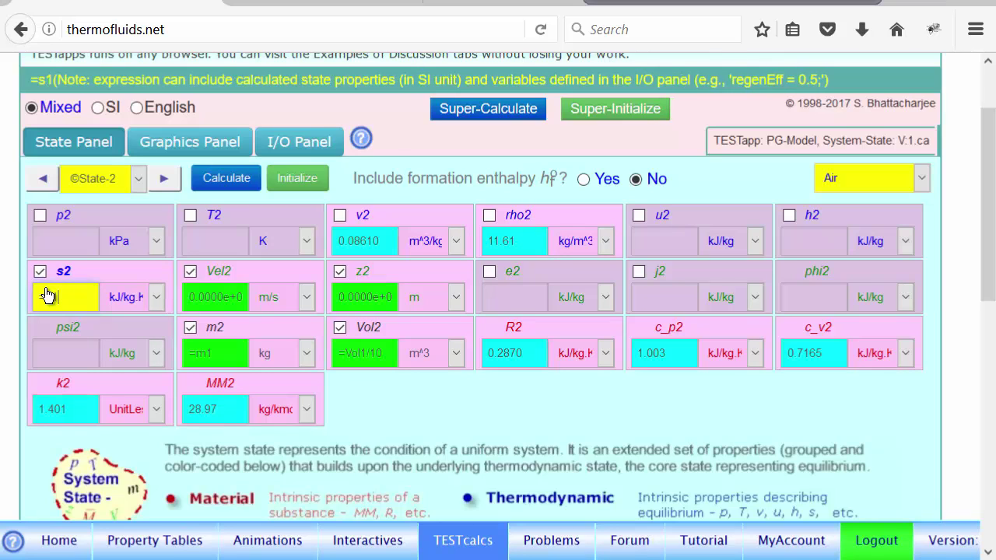
pyautogui.press('Return')
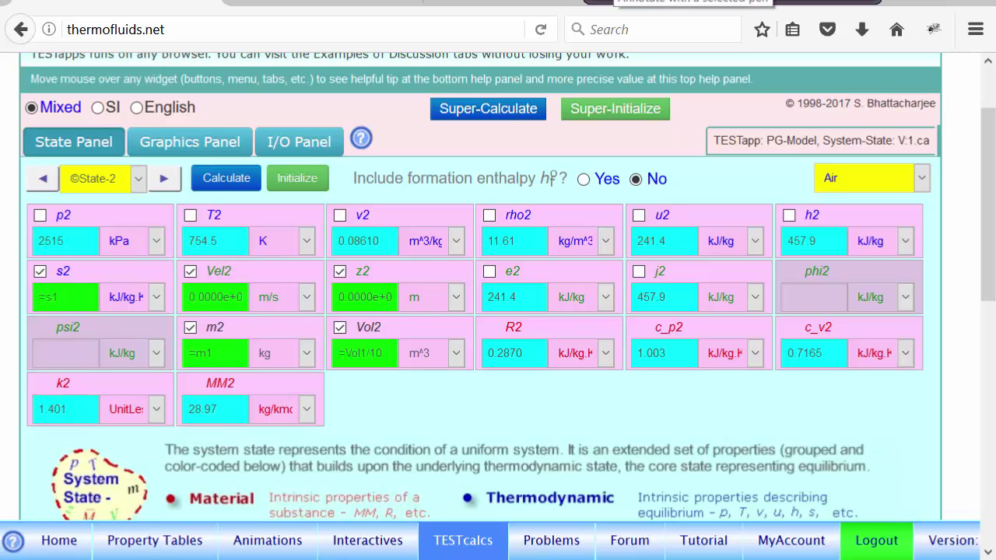
# Examine the final pressure p2, temperature T2 and mass m2 of State-2, and compare them with the State-1 properties.
pyautogui.moveTo(87, 207)
pyautogui.mouseDown()
pyautogui.moveTo(41, 219)
pyautogui.moveTo(49, 268)
pyautogui.moveTo(100, 222)
pyautogui.mouseUp()
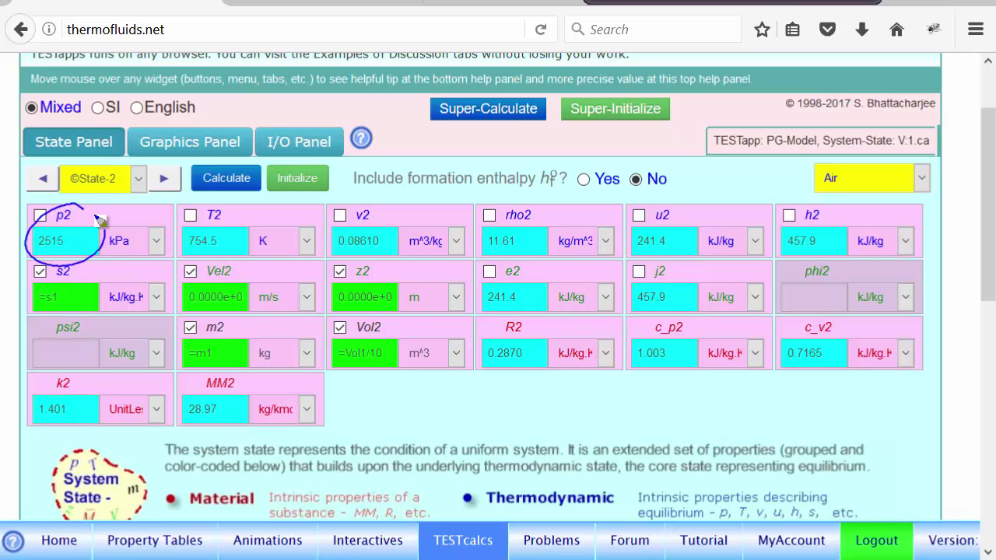
pyautogui.moveTo(235, 208)
pyautogui.mouseDown()
pyautogui.moveTo(237, 261)
pyautogui.moveTo(259, 245)
pyautogui.mouseUp()
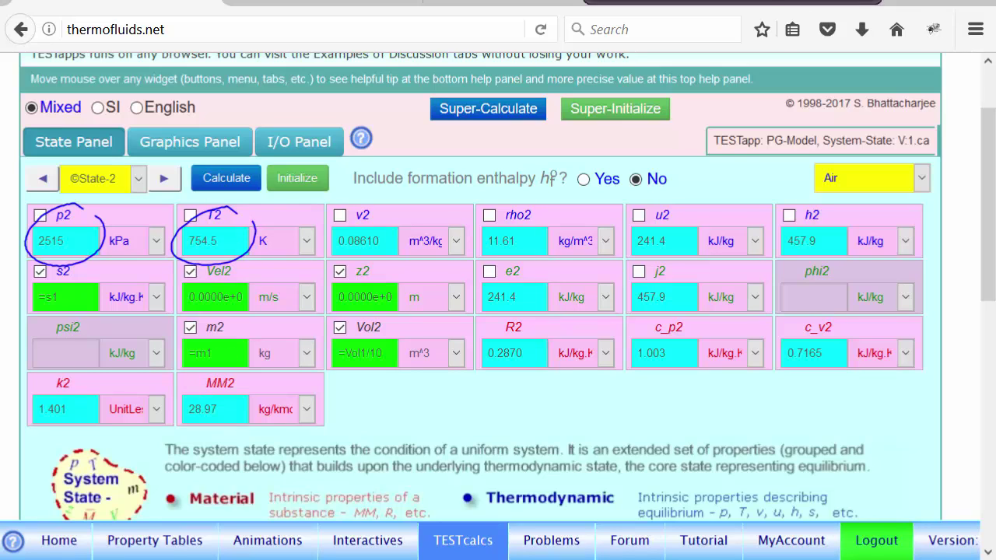
pyautogui.press('Escape')
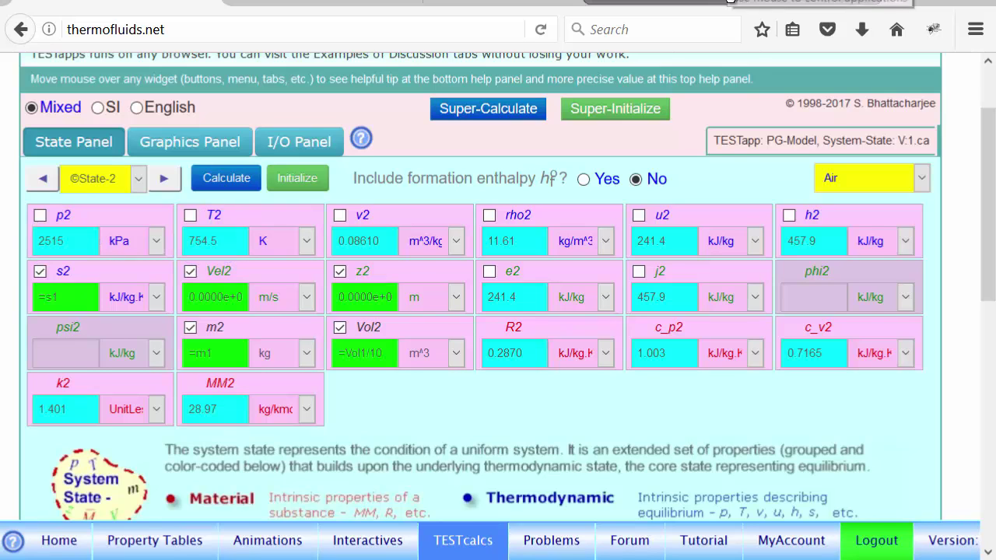
pyautogui.moveTo(223, 356)
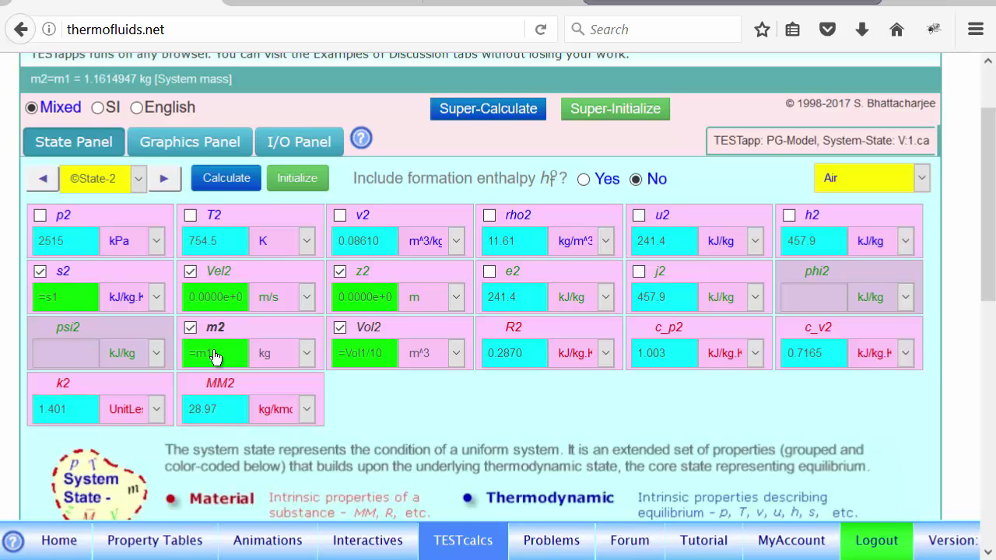
pyautogui.click(43, 179)
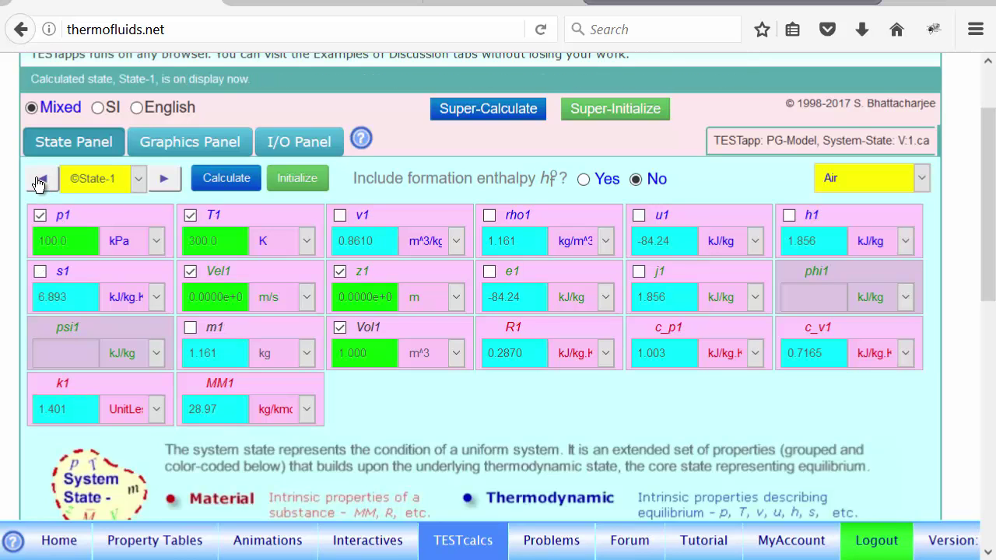
pyautogui.click(163, 180)
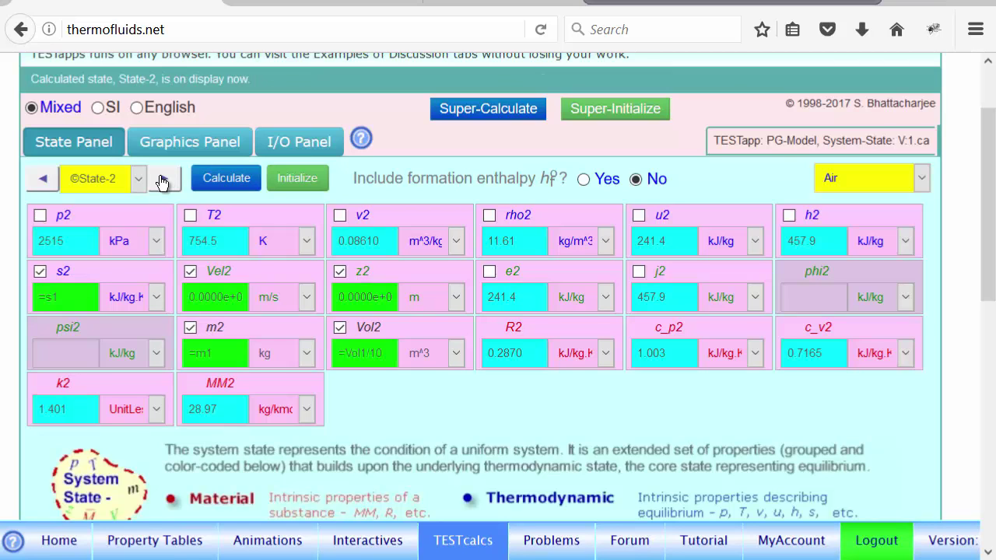
# Evaluate the internal energy change with the expression deltaU = m1*(u2-u1); in the input area.
pyautogui.click(310, 146)
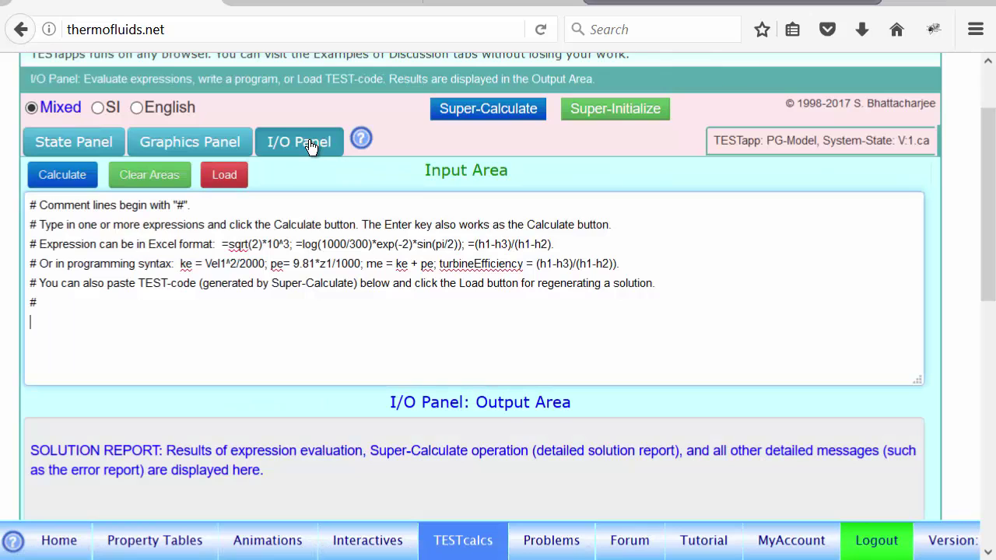
pyautogui.write('deltaU = m1*(u2-u')
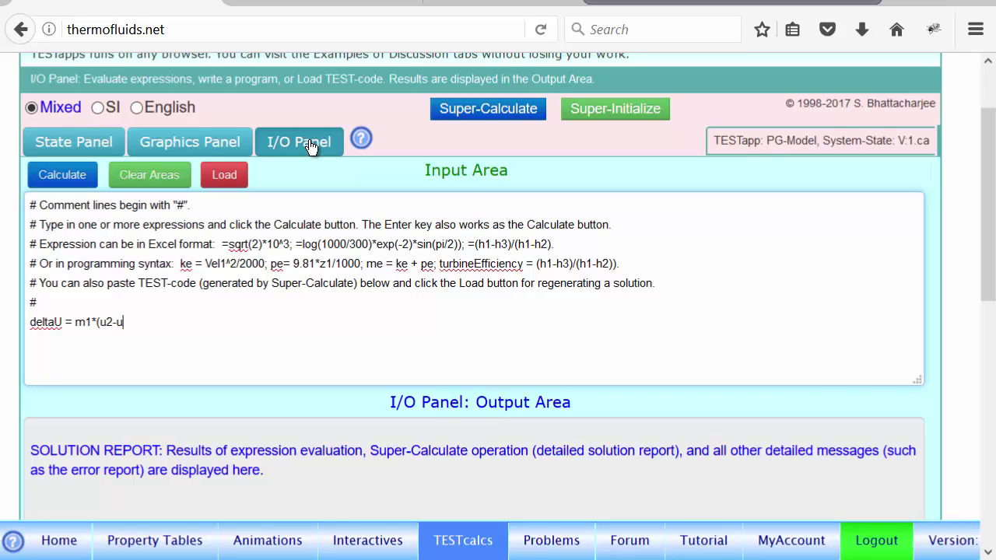
pyautogui.write('1);')
pyautogui.press('Return')
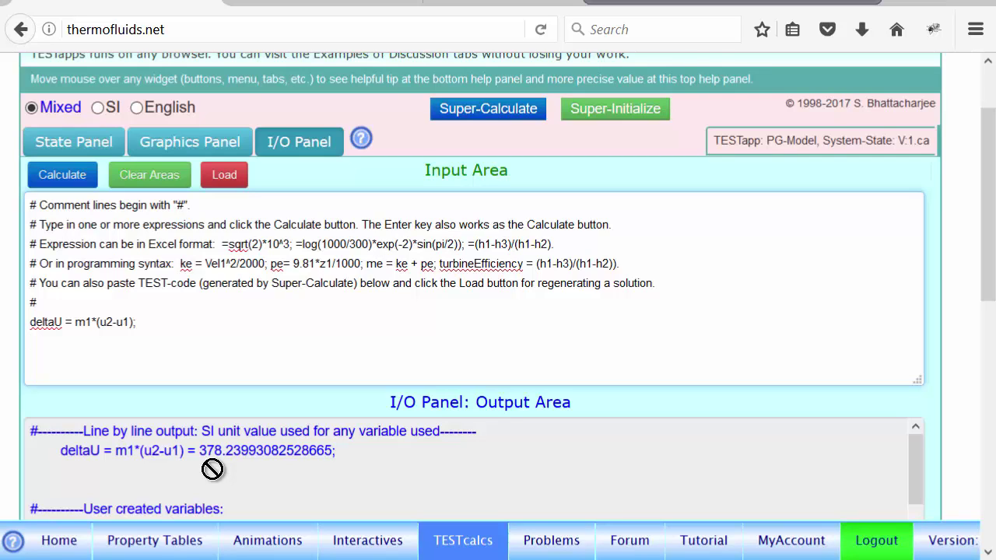
# Return to the State-2 properties and check which gas model the TESTapp uses.
pyautogui.click(83, 141)
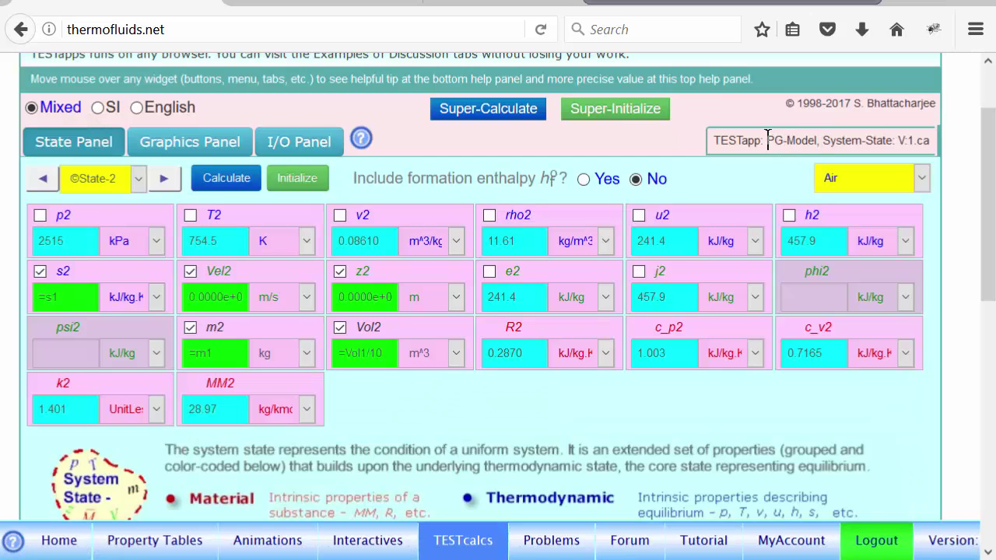
pyautogui.moveTo(767, 139); pyautogui.dragTo(818, 140)
pyautogui.click(762, 411)
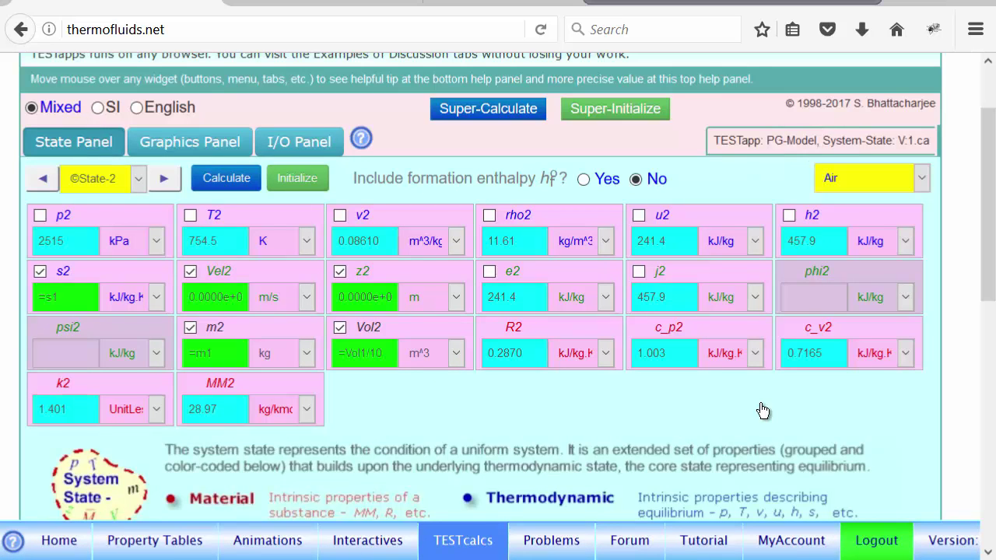
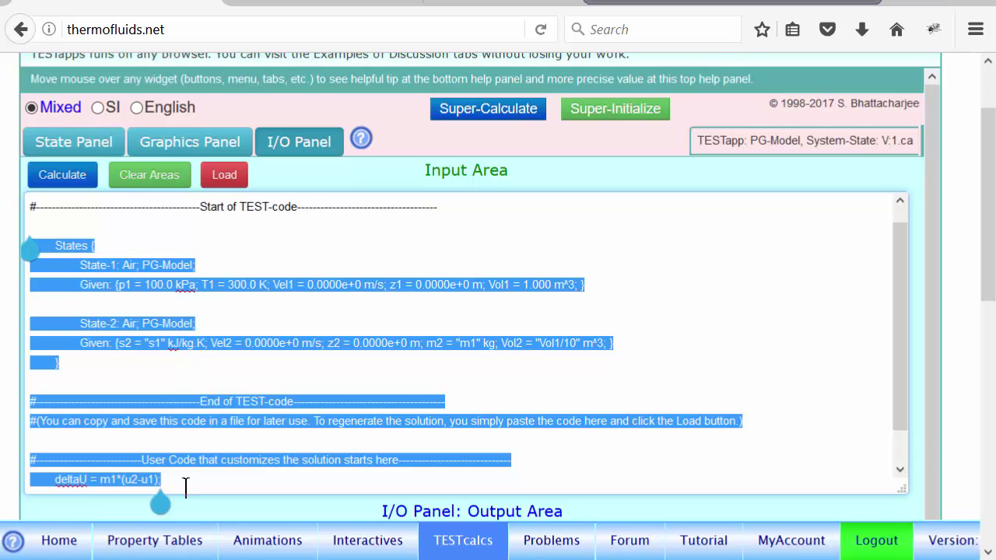
# Open thermofluids.net in a new browser tab and bring up the HTML5 system-state TESTapp for the IG (ideal gas) model.
pyautogui.hotkey('ctrl', 't')
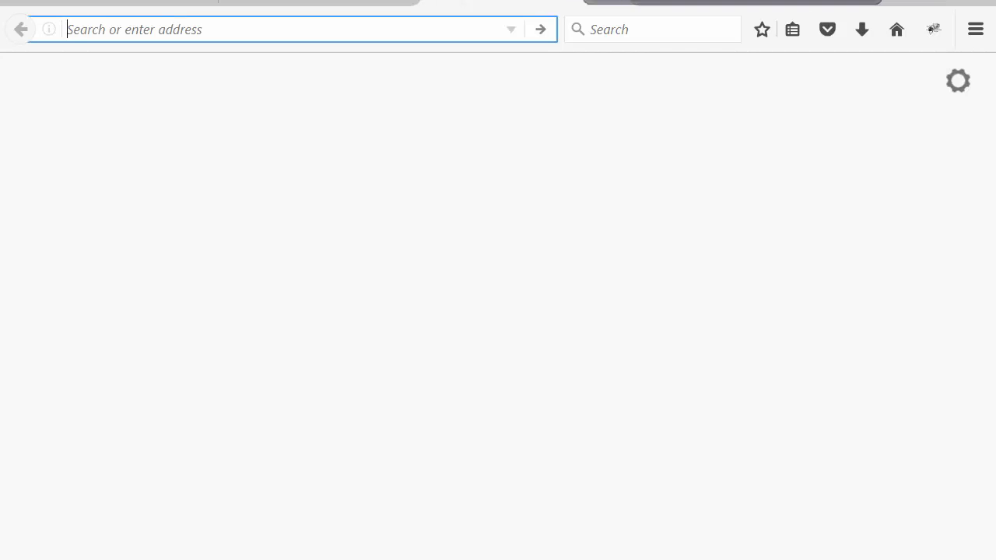
pyautogui.write('thermofluids.net/')
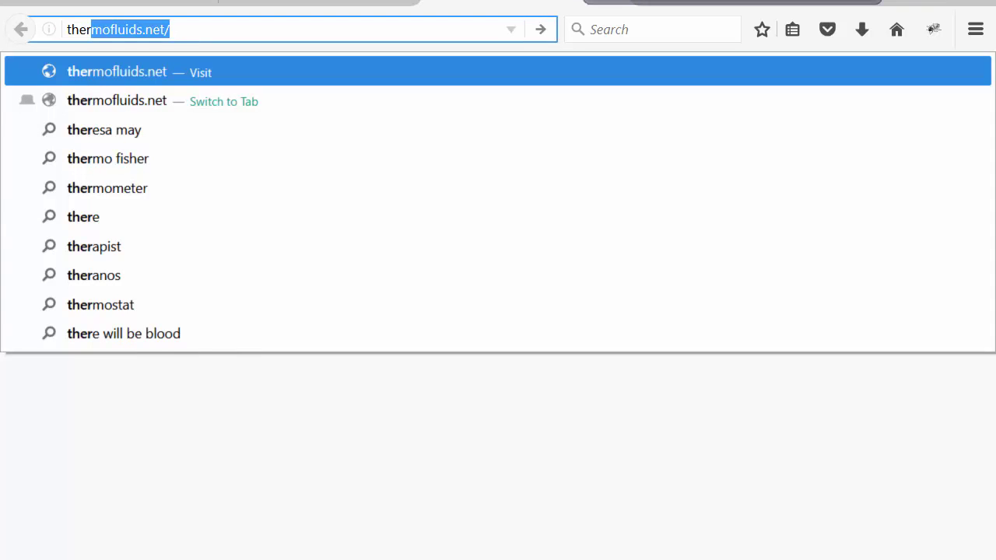
pyautogui.press('Return')
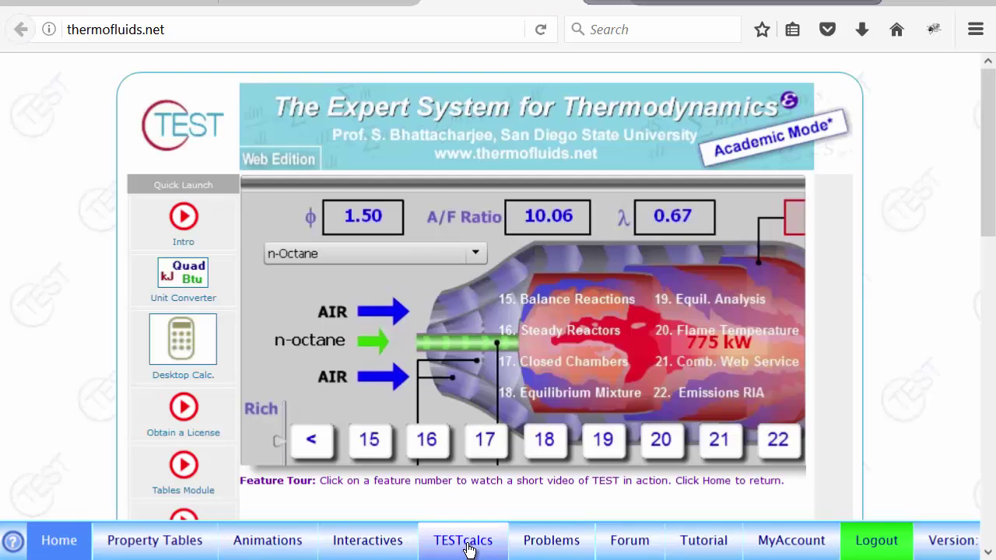
pyautogui.click(467, 549)
pyautogui.click(710, 231)
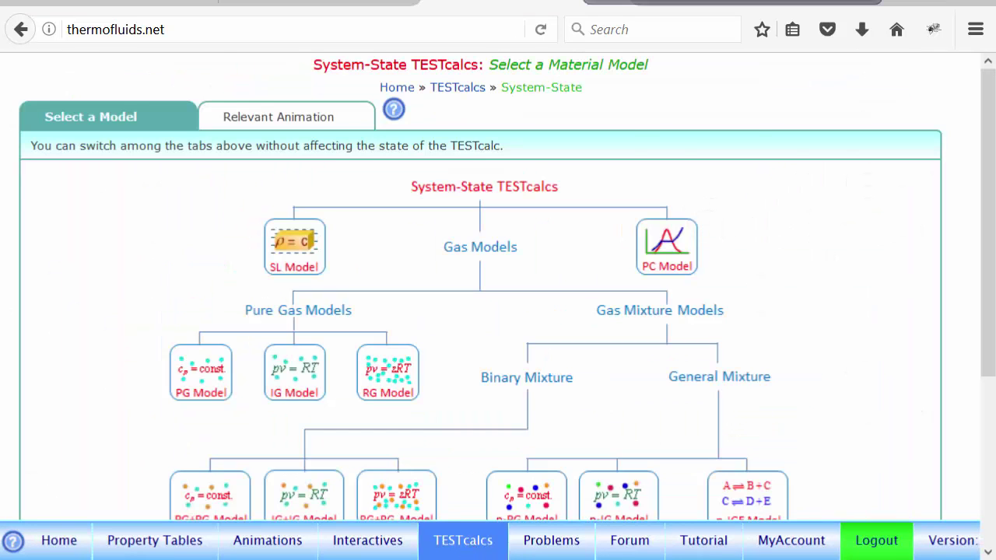
pyautogui.click(290, 379)
pyautogui.click(287, 117)
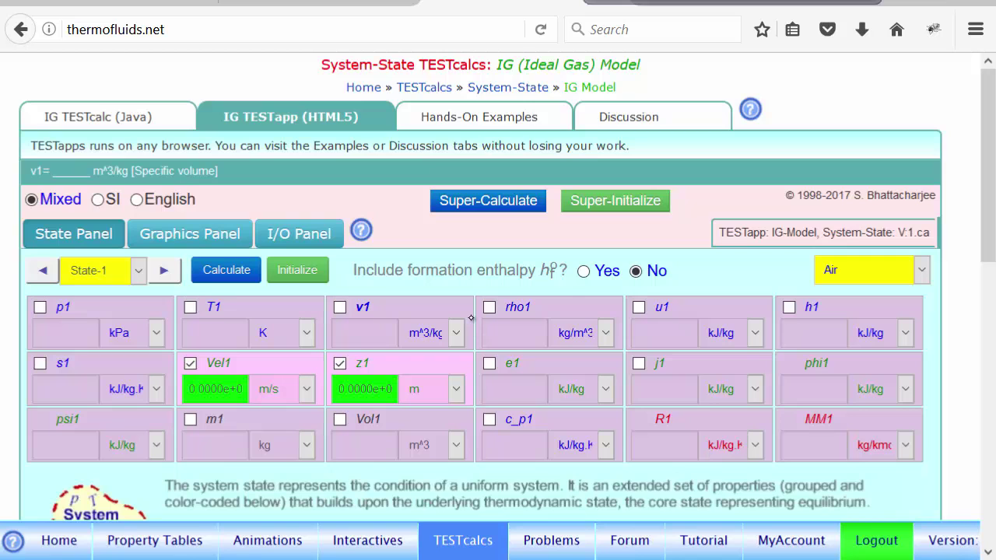
# Paste the copied TEST-code for State-1 and State-2 into the IG TESTapp's input area and load it.
pyautogui.click(298, 244)
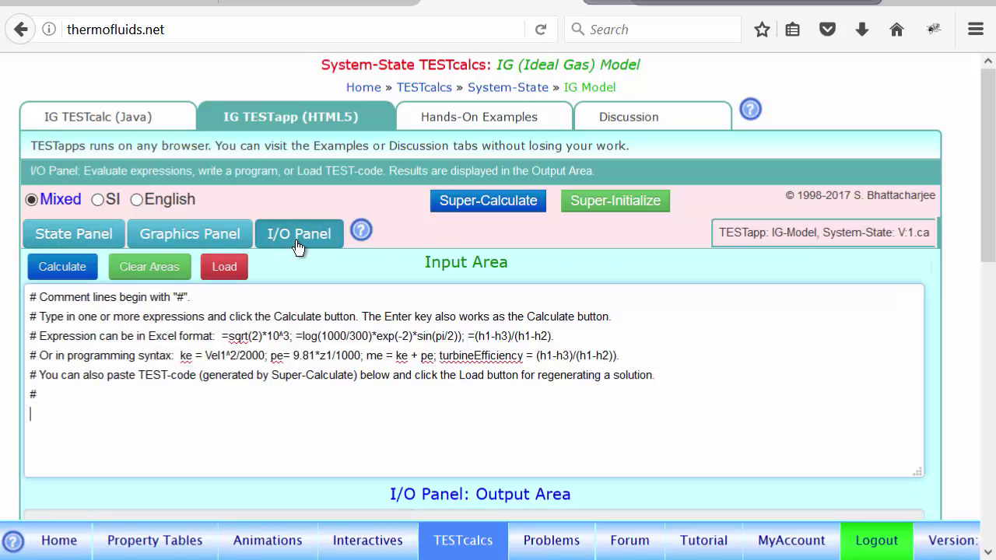
pyautogui.hotkey('ctrl', 'v')
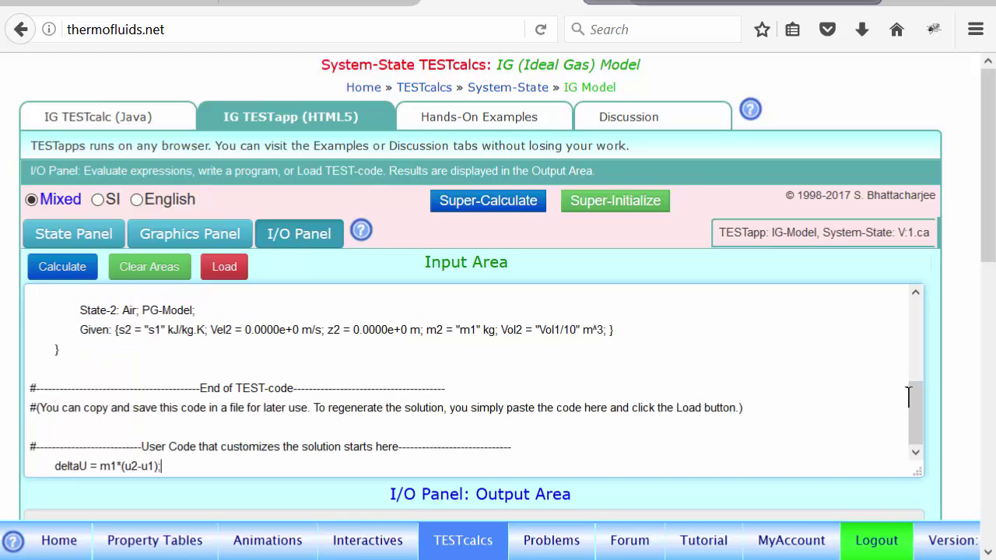
pyautogui.scroll(3, 467, 381)
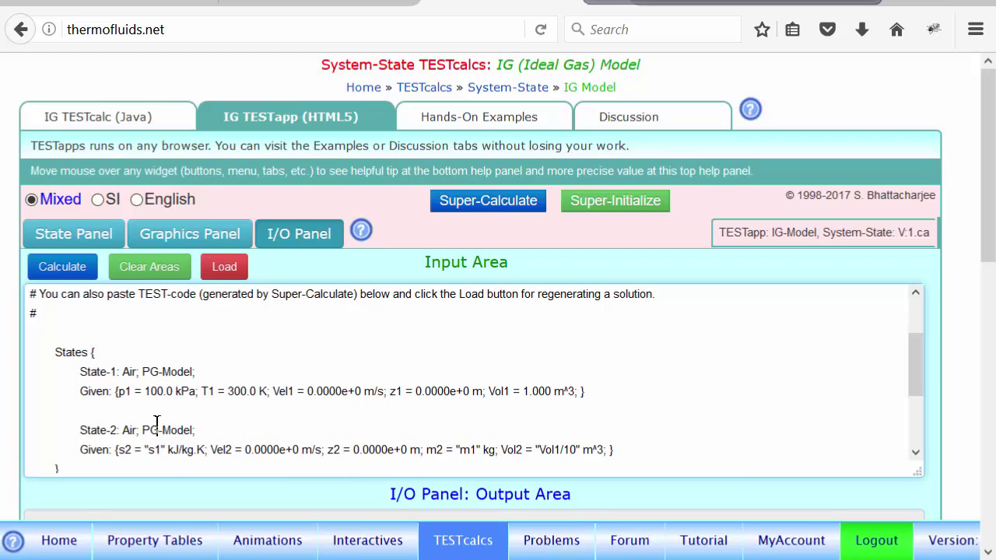
pyautogui.click(225, 272)
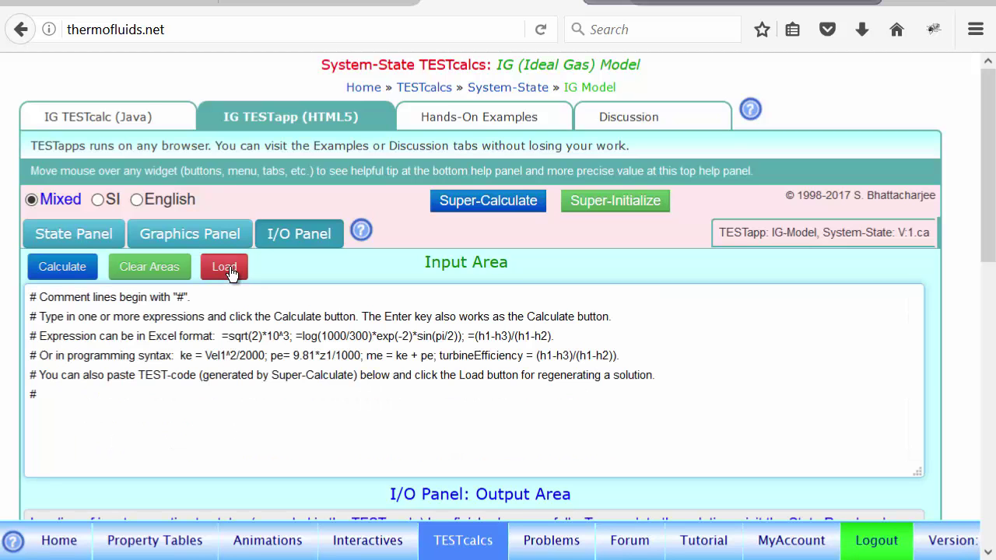
# Calculate the loaded State-1 and State-2 with the IG model.
pyautogui.click(74, 234)
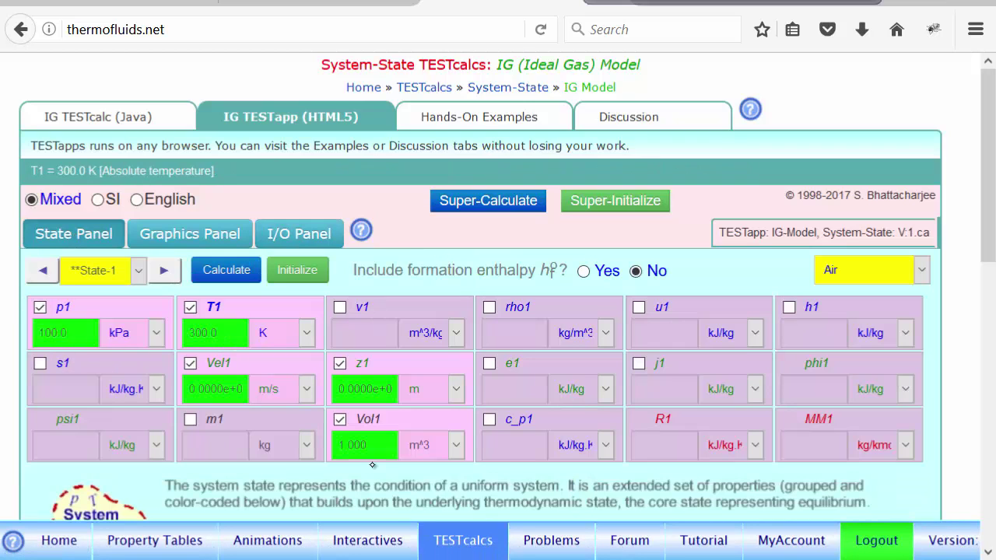
pyautogui.click(228, 273)
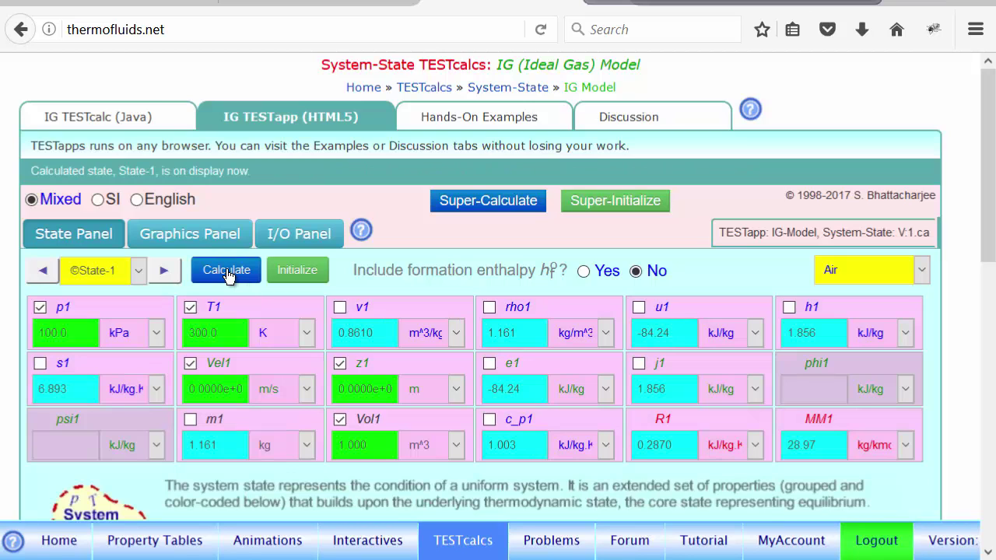
pyautogui.moveTo(773, 231); pyautogui.dragTo(817, 232)
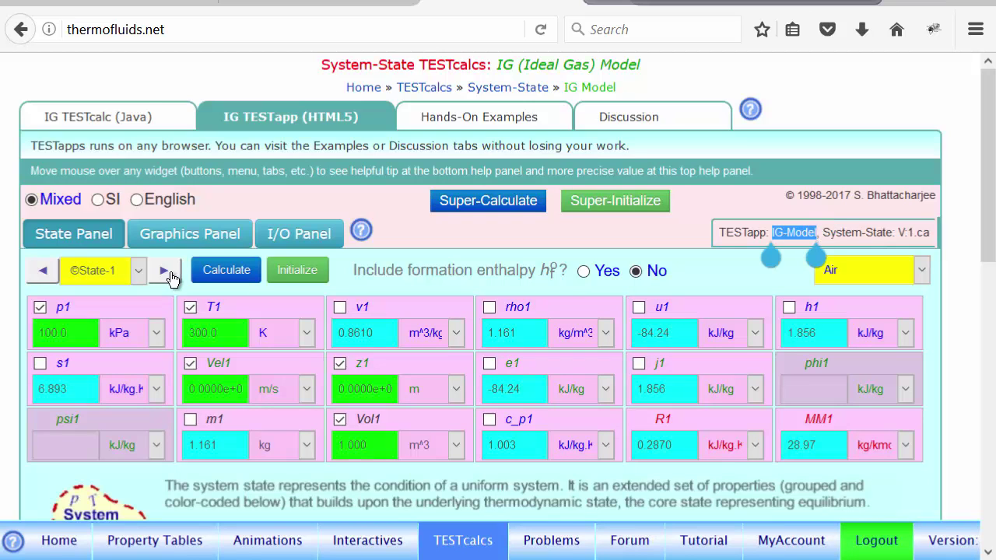
pyautogui.click(166, 273)
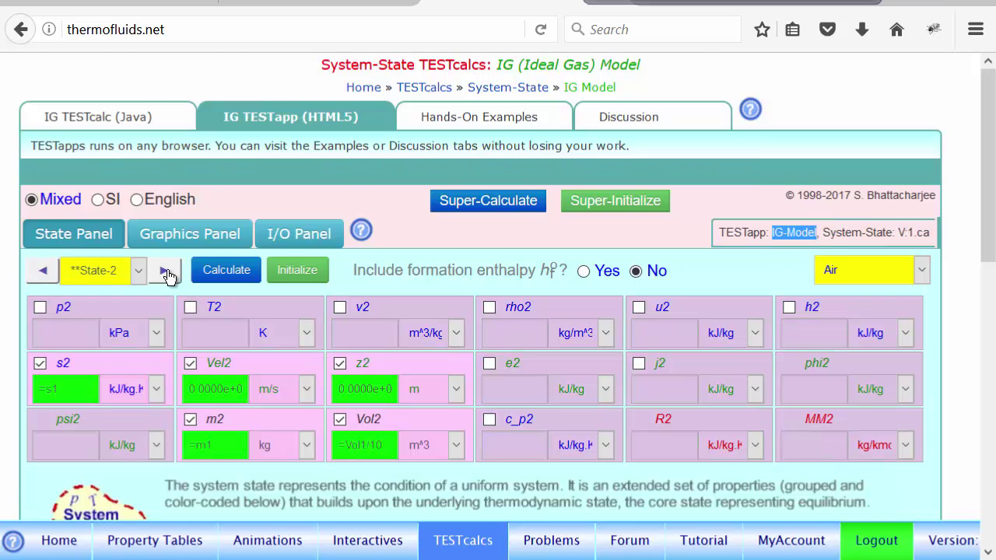
pyautogui.click(229, 274)
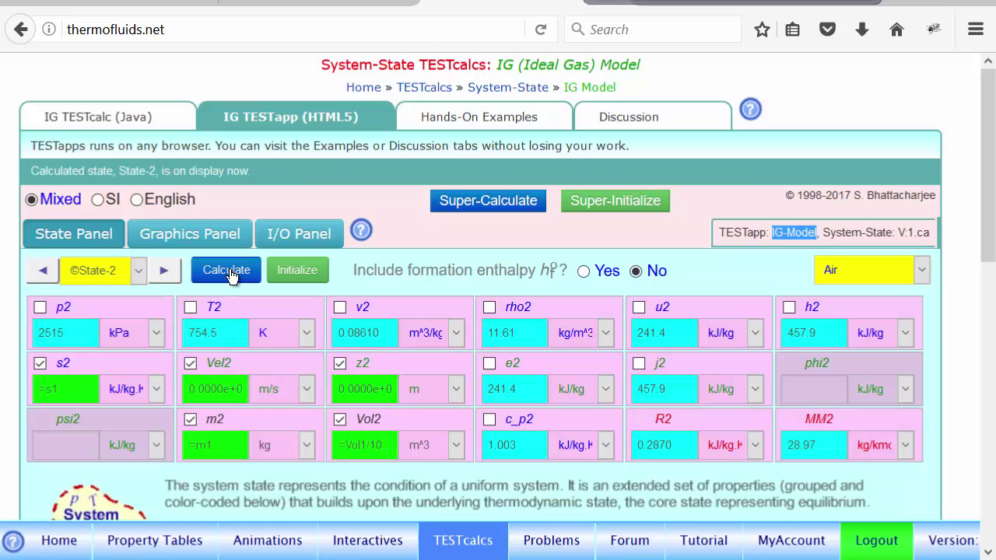
# Evaluate deltaU = m1*(u2-u1); for the ideal-gas solution and return to the State-2 properties.
pyautogui.click(301, 244)
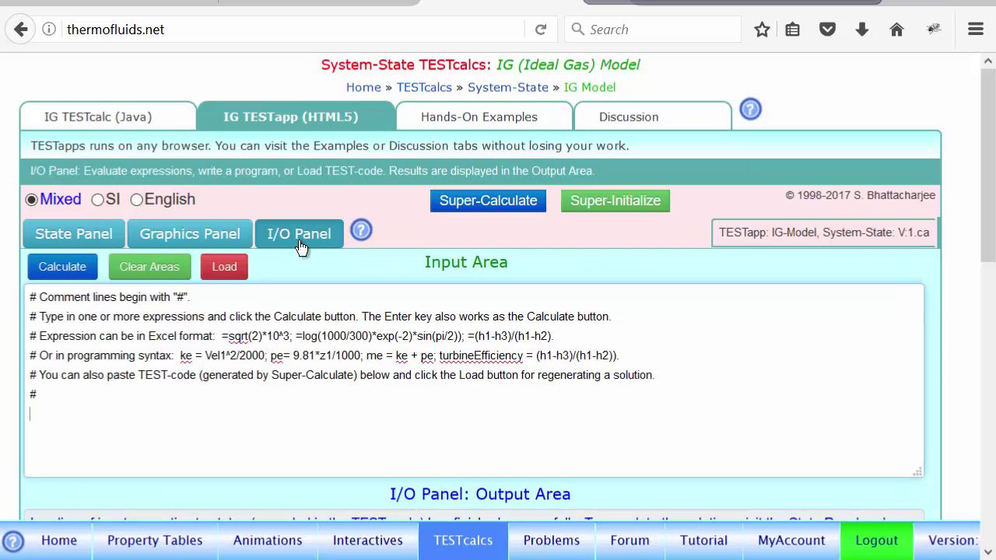
pyautogui.write('deltaU = m1*(u2')
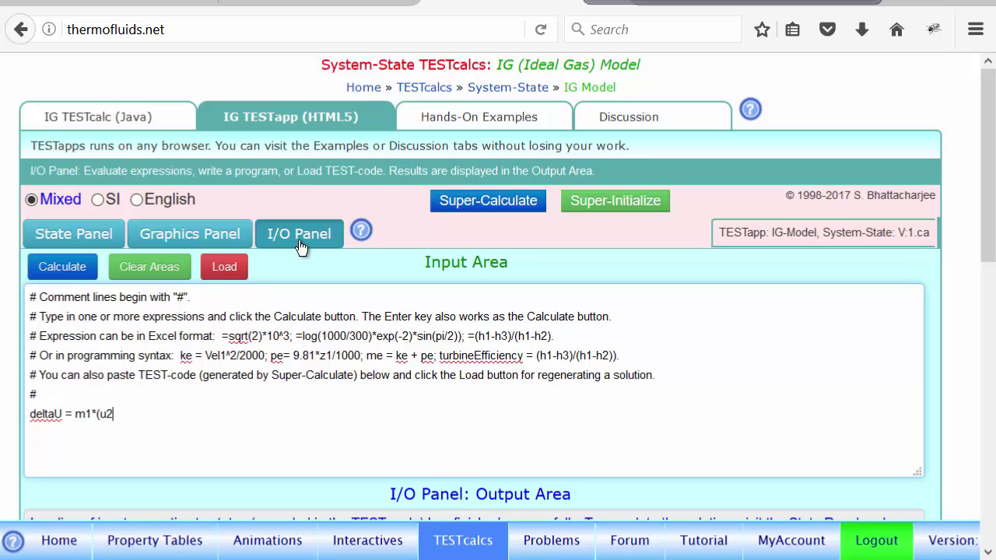
pyautogui.write('-u1);')
pyautogui.press('Return')
pyautogui.scroll(-3, 576, 373)
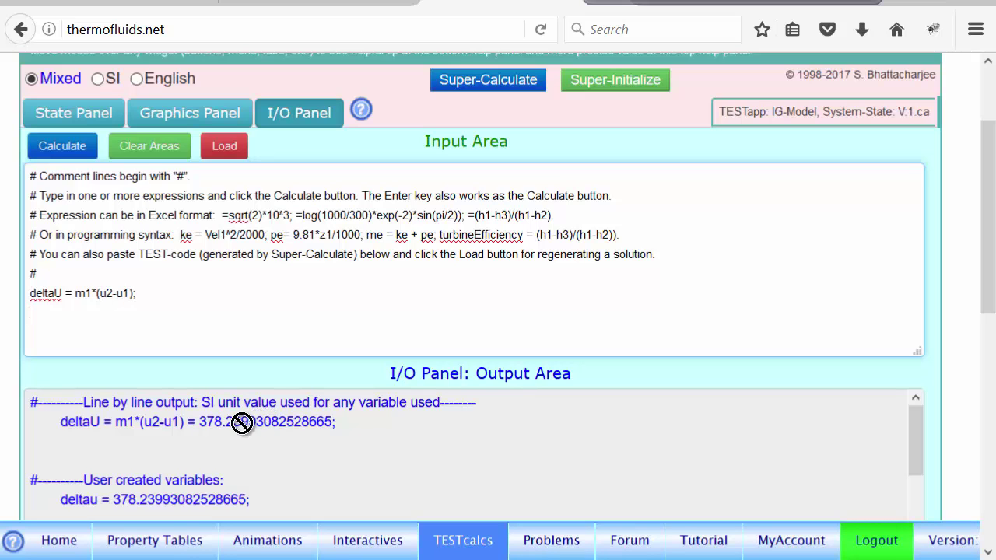
pyautogui.click(74, 116)
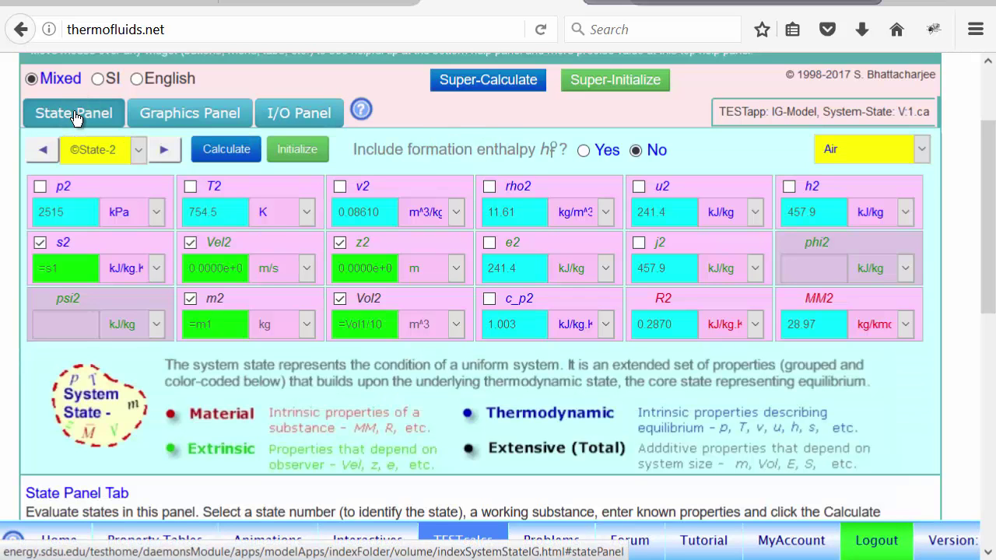